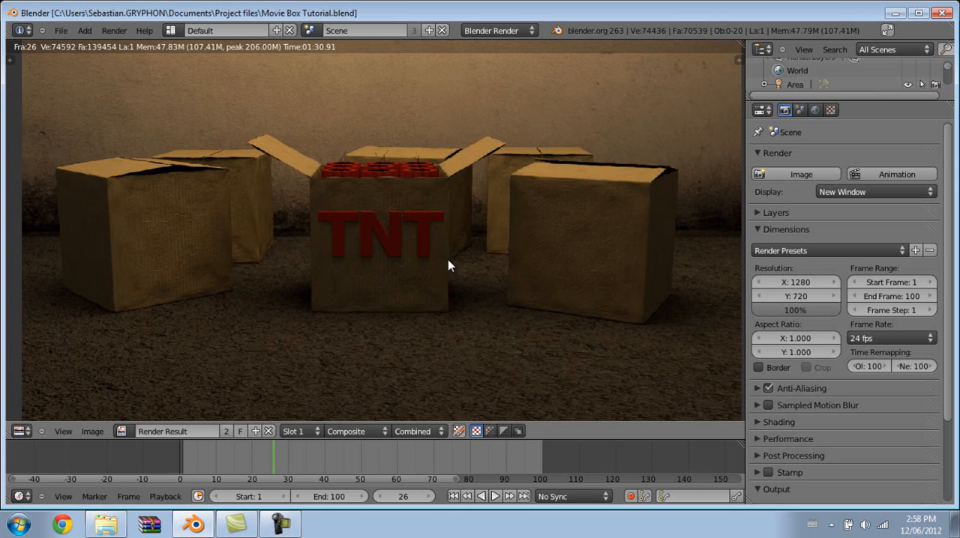
Look over the rendered box scene and switch that area from the image editor to the 3D View.
{"action": "scroll", "coordinate": [459, 274], "scroll_direction": "down", "scroll_amount": 1}
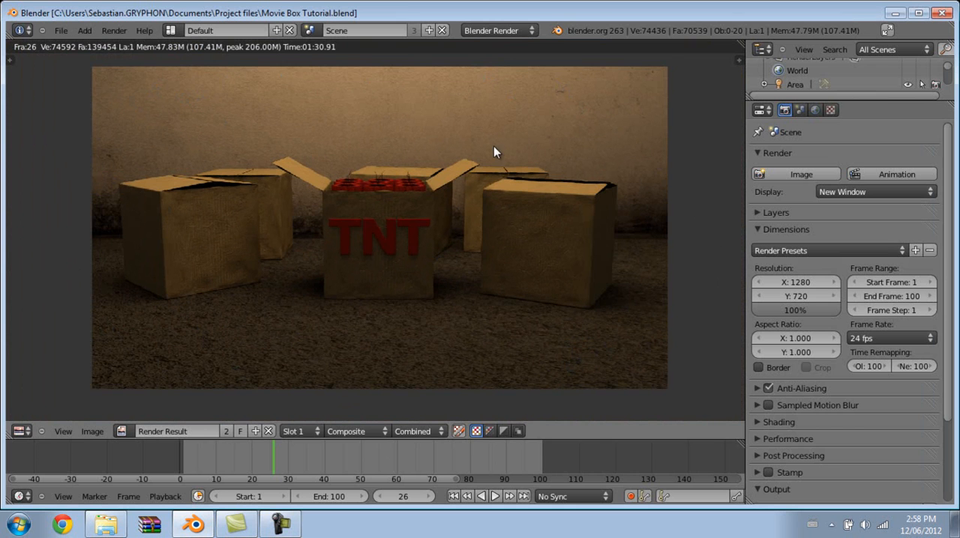
{"action": "scroll", "coordinate": [401, 218], "scroll_direction": "up", "scroll_amount": 3}
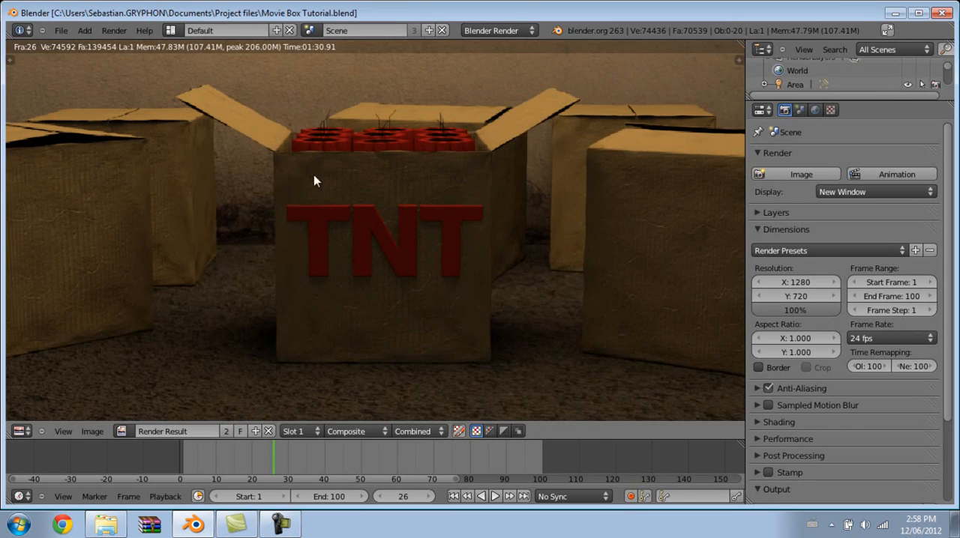
{"action": "scroll", "coordinate": [403, 168], "scroll_direction": "down", "scroll_amount": 3}
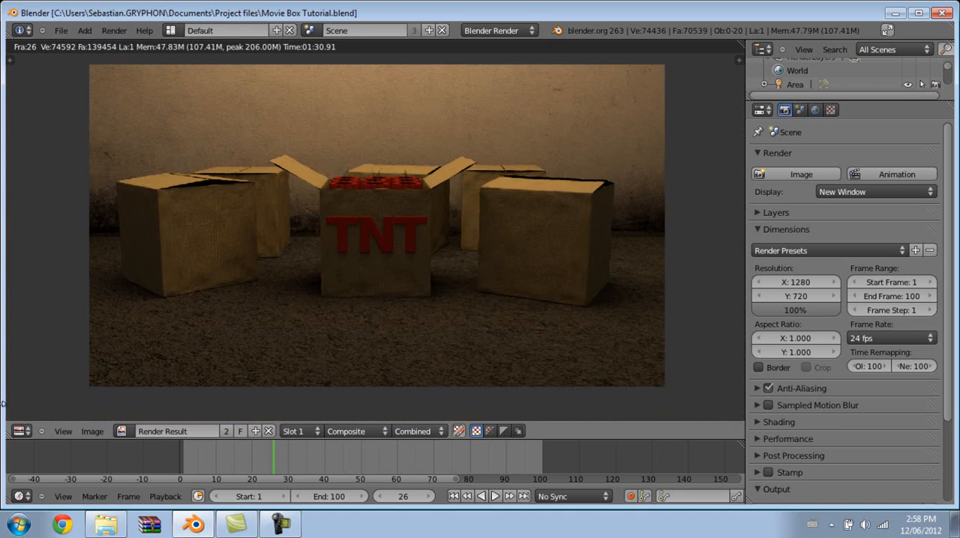
{"action": "left_click", "coordinate": [21, 431]}
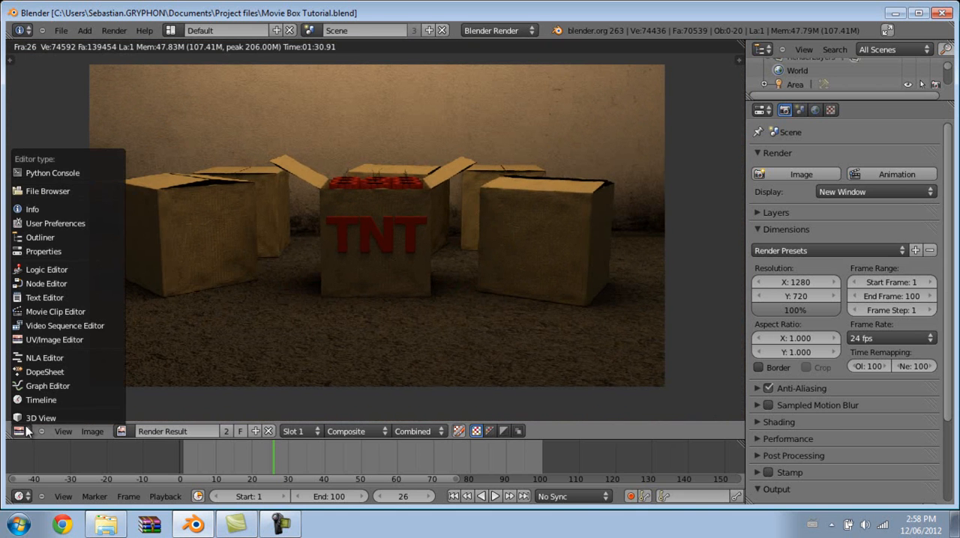
{"action": "left_click", "coordinate": [60, 418]}
Select the camera and turn on its Limits display.
{"action": "middle_click_drag", "start_coordinate": [443, 199], "coordinate": [432, 191]}
{"action": "middle_click_drag", "start_coordinate": [475, 226], "coordinate": [410, 276]}
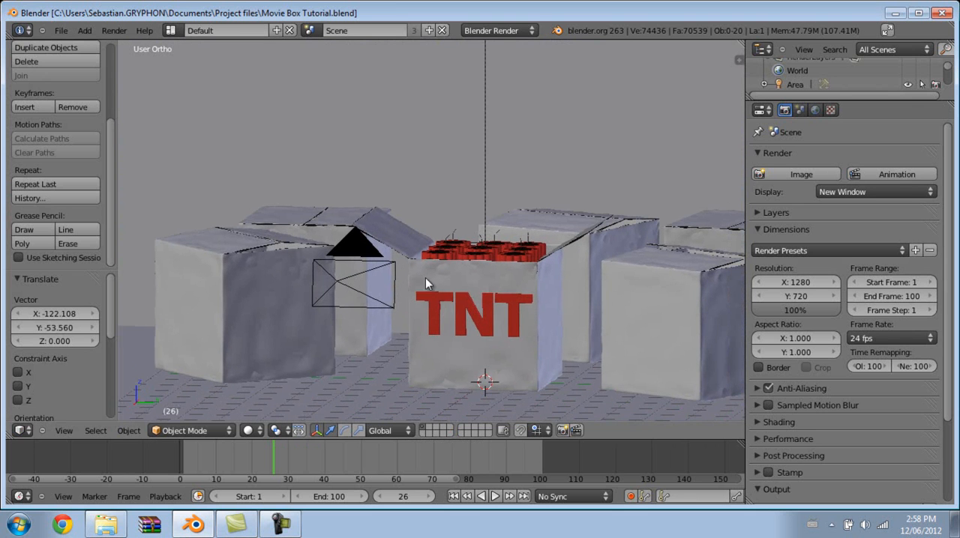
{"action": "middle_click_drag", "start_coordinate": [442, 307], "coordinate": [395, 215], "text": "shift"}
{"action": "middle_click_drag", "start_coordinate": [409, 108], "coordinate": [627, 244]}
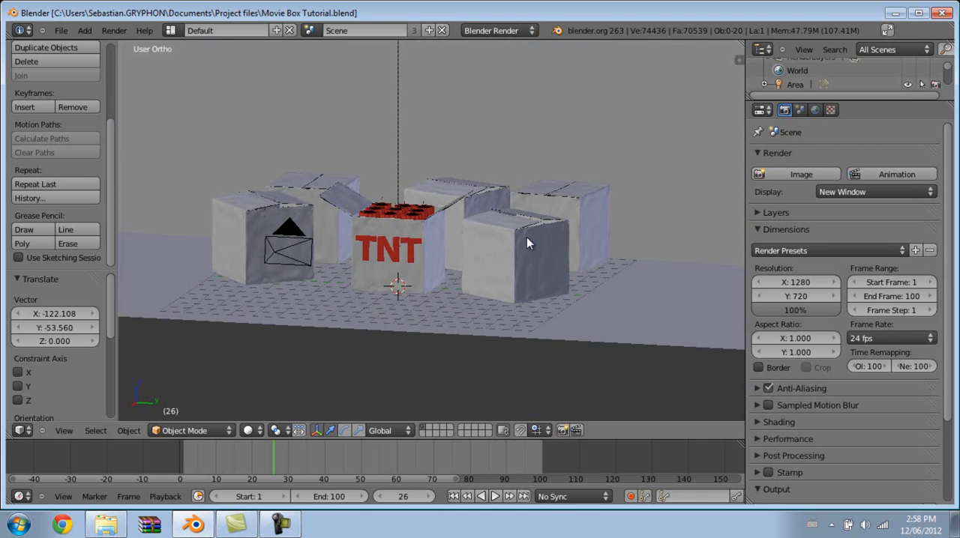
{"action": "middle_click_drag", "start_coordinate": [502, 237], "coordinate": [484, 330]}
{"action": "right_click", "coordinate": [214, 234]}
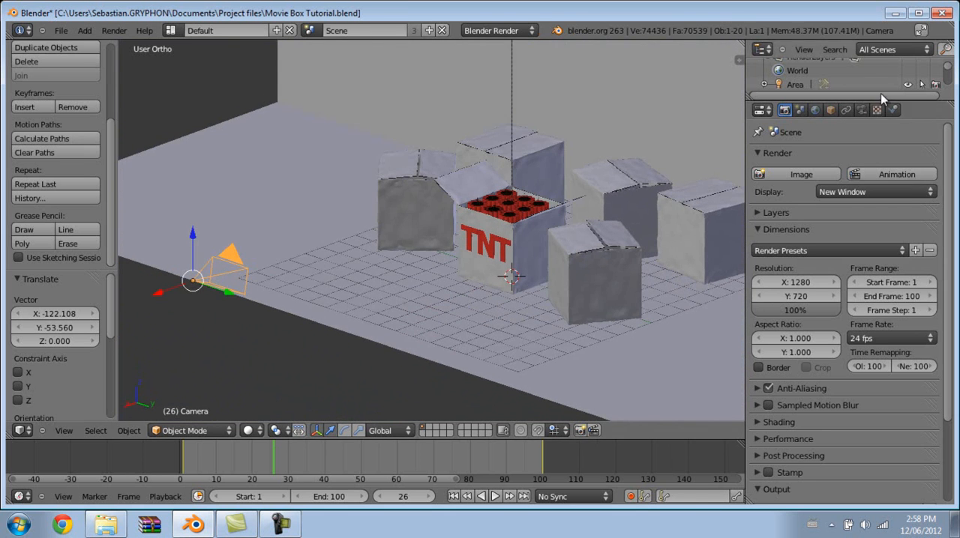
{"action": "left_click", "coordinate": [861, 109]}
{"action": "scroll", "coordinate": [855, 353], "scroll_direction": "down", "scroll_amount": 2}
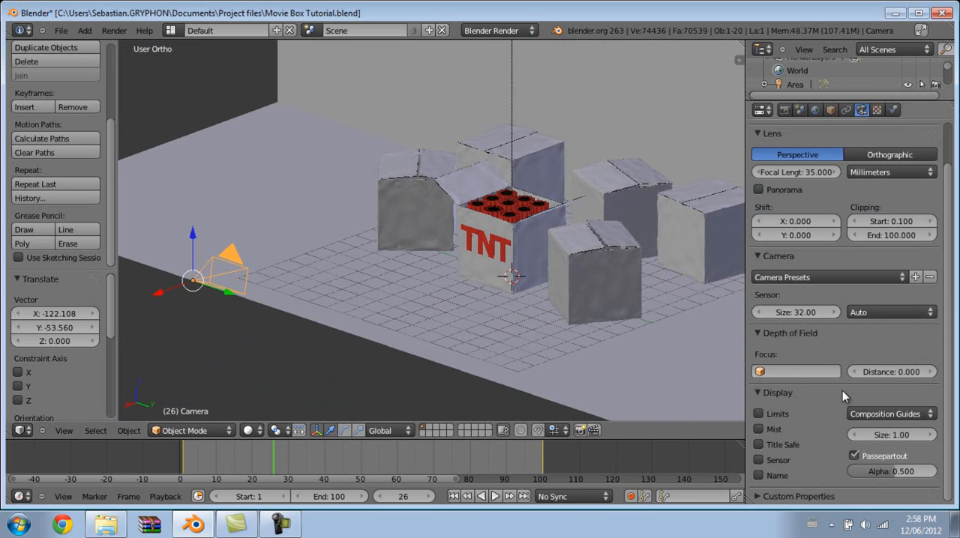
{"action": "left_click", "coordinate": [759, 413]}
Scrub the timeline to frame 50 to examine how the camera's limit line and focus marker move.
{"action": "mouse_move", "coordinate": [462, 370]}
{"action": "middle_mouse_down"}
{"action": "mouse_move", "coordinate": [402, 303]}
{"action": "mouse_move", "coordinate": [445, 283]}
{"action": "middle_mouse_up"}
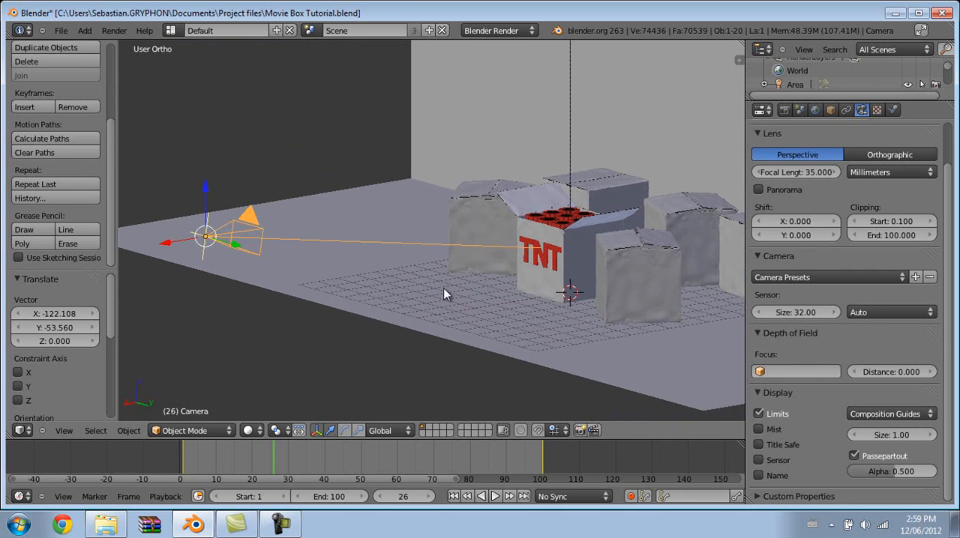
{"action": "left_click_drag", "start_coordinate": [273, 458], "coordinate": [344, 450]}
{"action": "left_click_drag", "start_coordinate": [414, 448], "coordinate": [361, 453]}
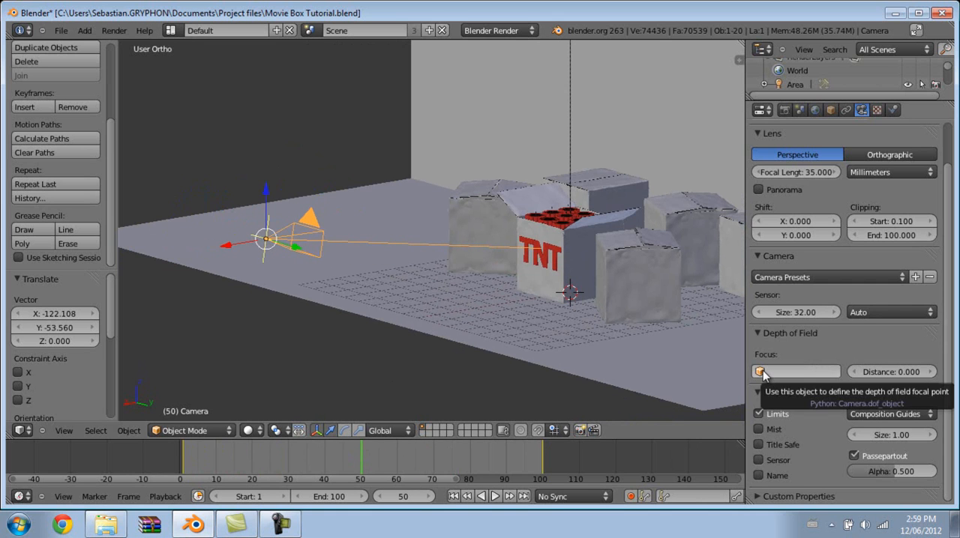
Try a depth of field distance of 14.620 on the camera and view the focus marker near the TNT box.
{"action": "left_click_drag", "start_coordinate": [863, 372], "coordinate": [872, 372]}
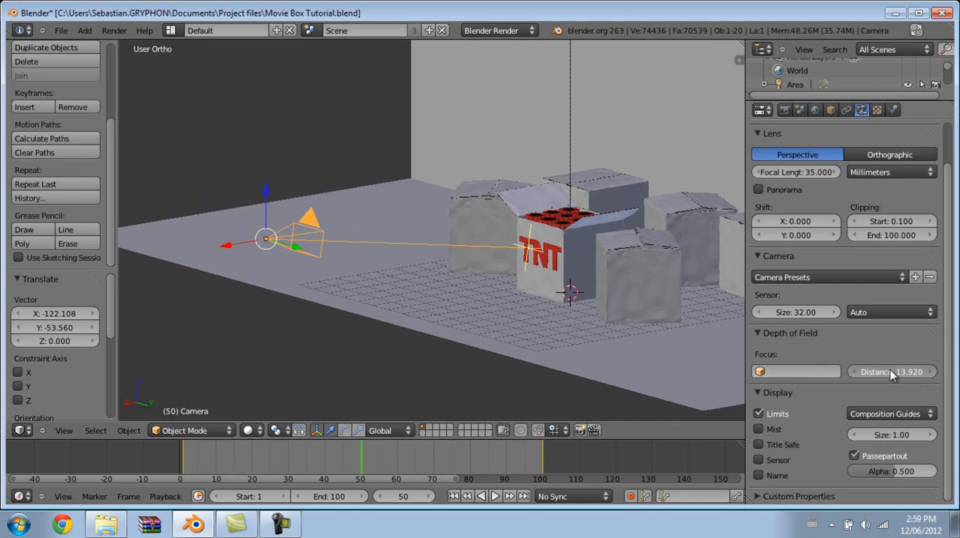
{"action": "left_click_drag", "start_coordinate": [891, 367], "coordinate": [890, 368]}
{"action": "middle_click_drag", "start_coordinate": [476, 290], "coordinate": [622, 315]}
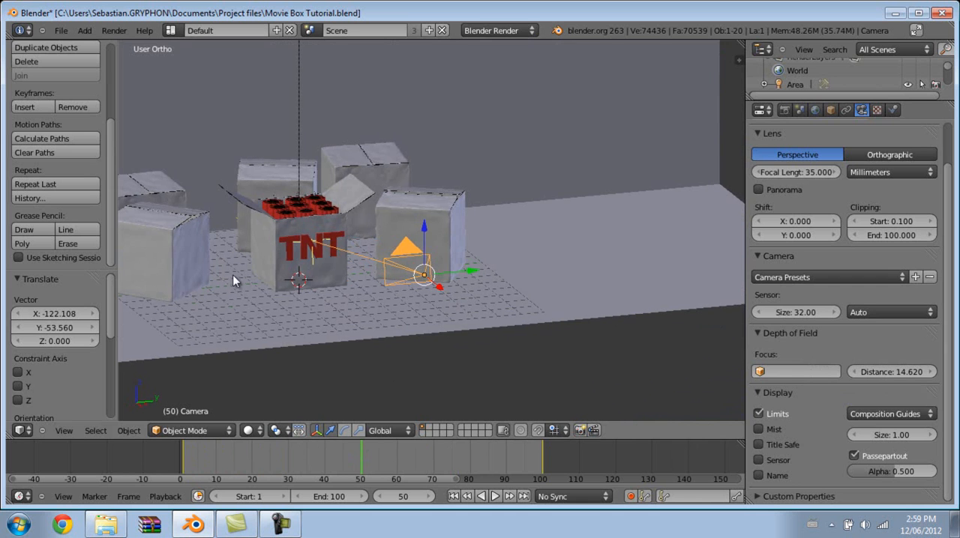
{"action": "middle_click_drag", "start_coordinate": [335, 297], "coordinate": [488, 232], "text": "shift"}
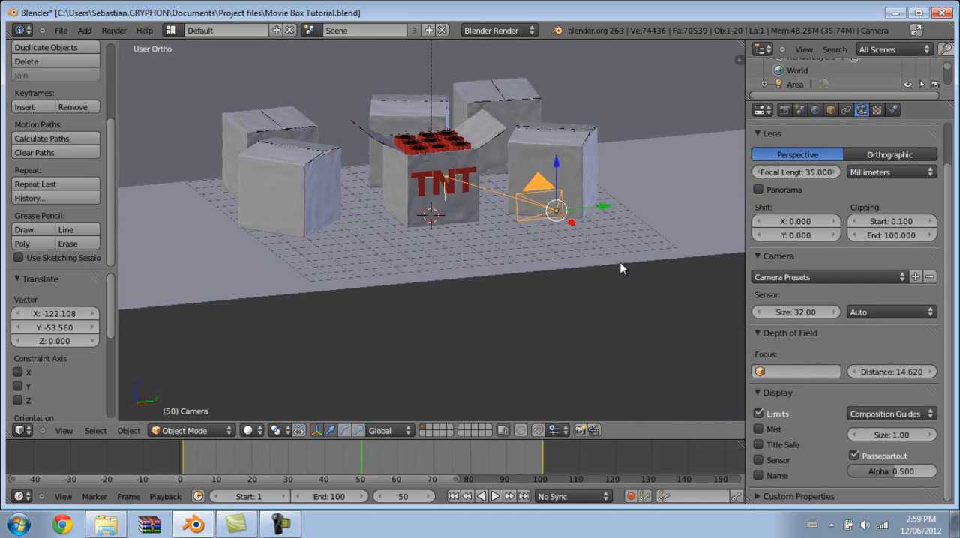
Reset the camera's depth of field distance to 0.
{"action": "left_click", "coordinate": [887, 368]}
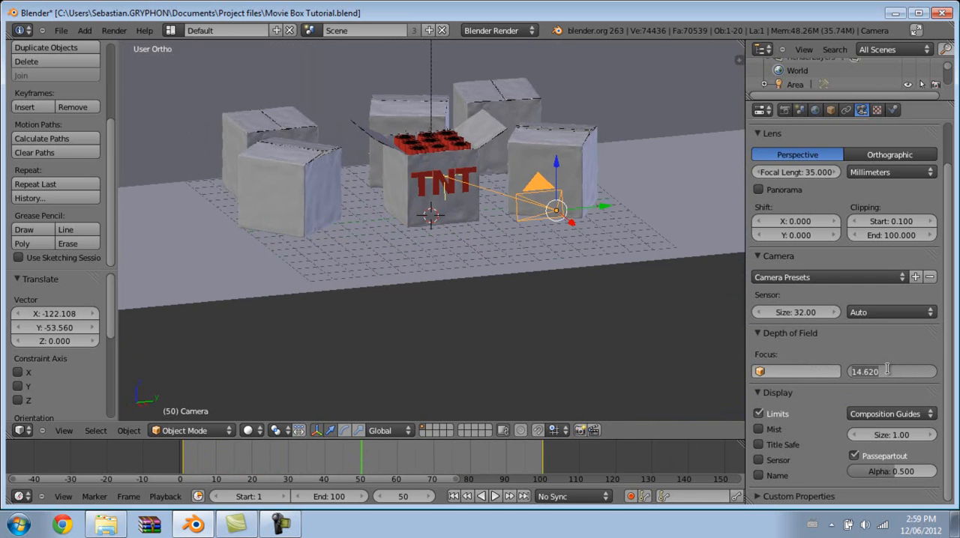
{"action": "type", "text": "0"}
{"action": "key", "text": "Return"}
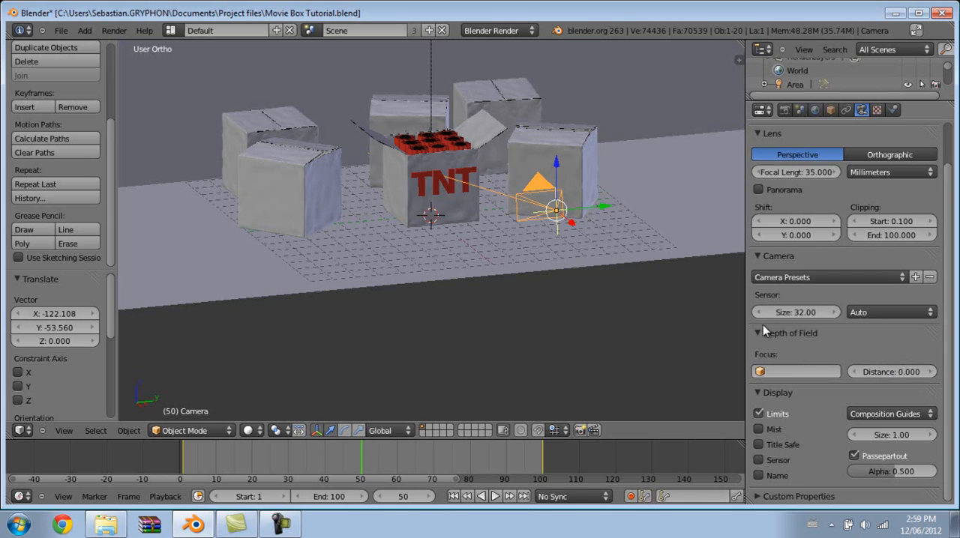
Add an Empty to the scene at the 3D cursor and start the Screencast Key Status Tool.
{"action": "middle_click_drag", "start_coordinate": [542, 252], "coordinate": [560, 276], "text": "shift"}
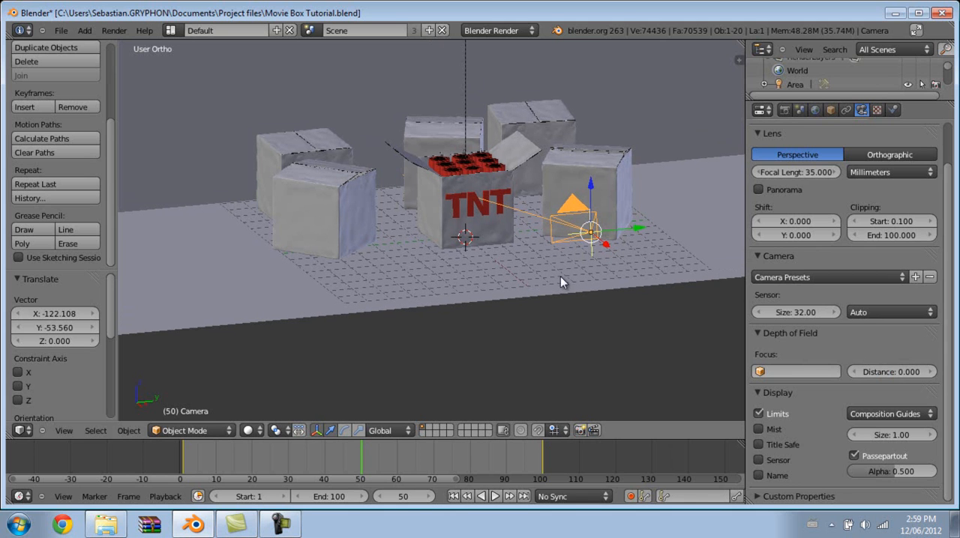
{"action": "key", "text": "shift+a"}
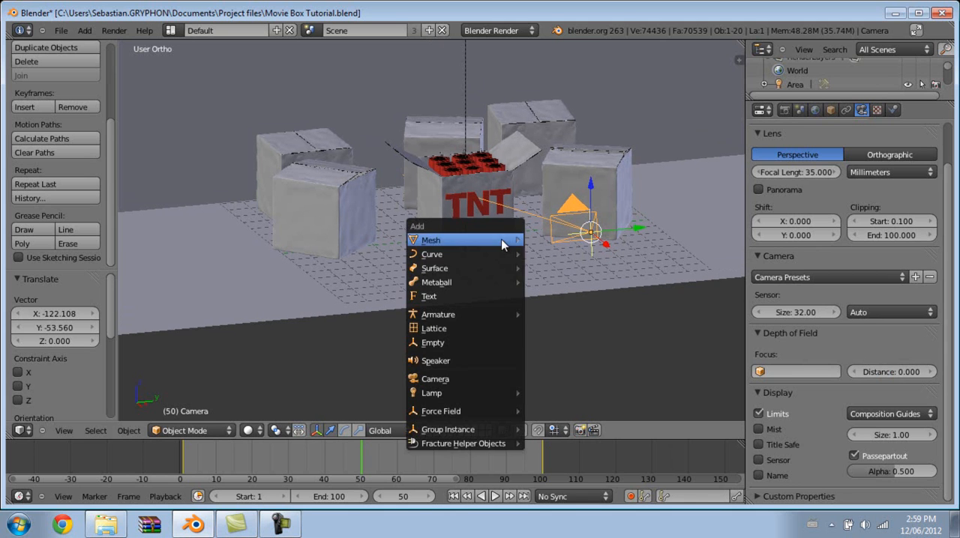
{"action": "left_click", "coordinate": [461, 345]}
{"action": "key", "text": "space"}
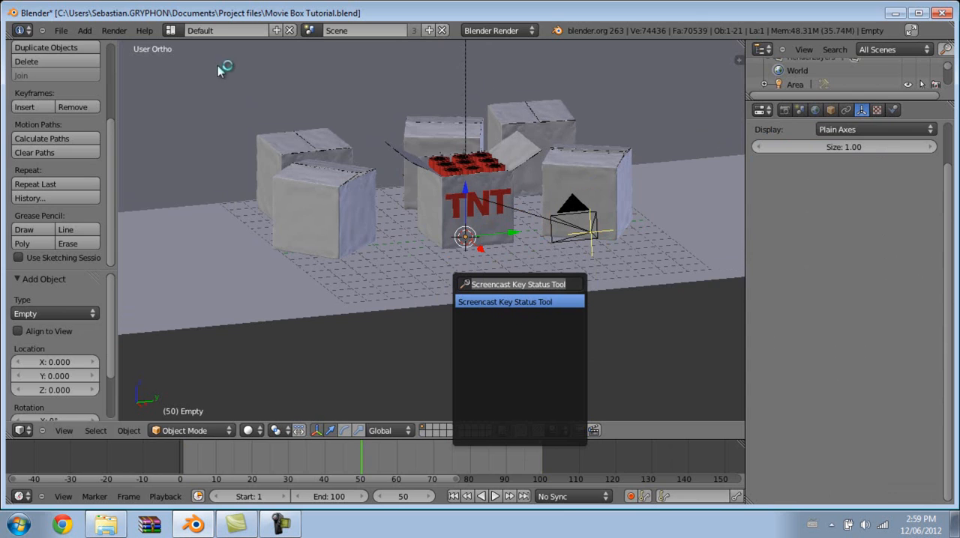
{"action": "key", "text": "Return"}
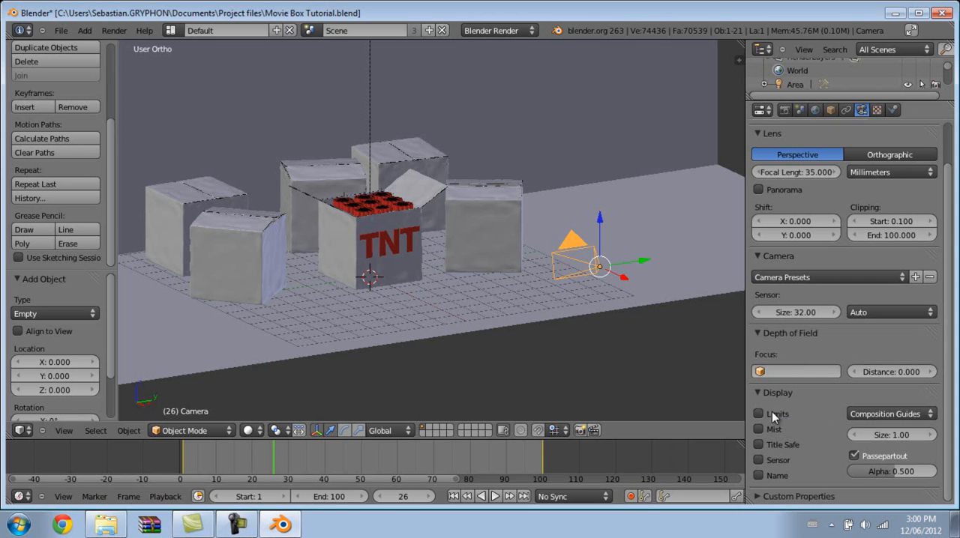
Turn on the Limits display for the selected camera.
{"action": "left_click", "coordinate": [771, 409]}
{"action": "middle_click_drag", "start_coordinate": [544, 304], "coordinate": [597, 324], "text": "shift"}
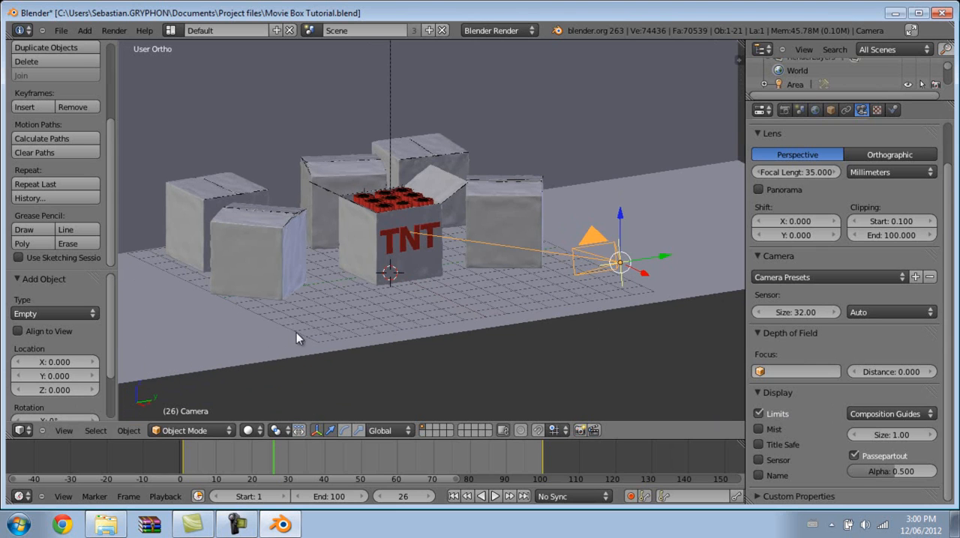
{"action": "middle_click_drag", "start_coordinate": [196, 310], "coordinate": [218, 311]}
Select the Empty inside the TNT box in wireframe, then move it forward along X and up 2.699 units along Z.
{"action": "middle_click_drag", "start_coordinate": [623, 303], "coordinate": [534, 298]}
{"action": "key", "text": "z"}
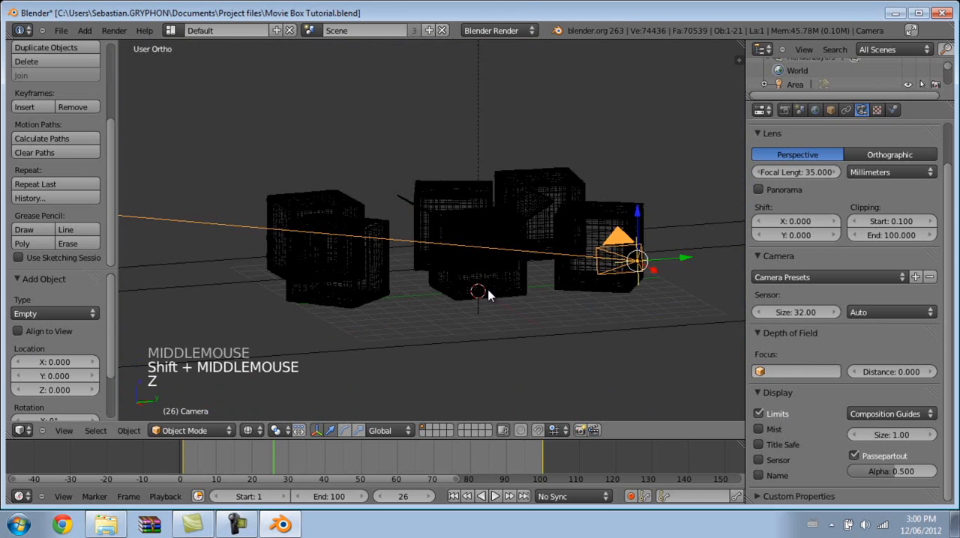
{"action": "scroll", "coordinate": [486, 315], "scroll_direction": "up", "scroll_amount": 1}
{"action": "right_click", "coordinate": [486, 315]}
{"action": "key", "text": "z"}
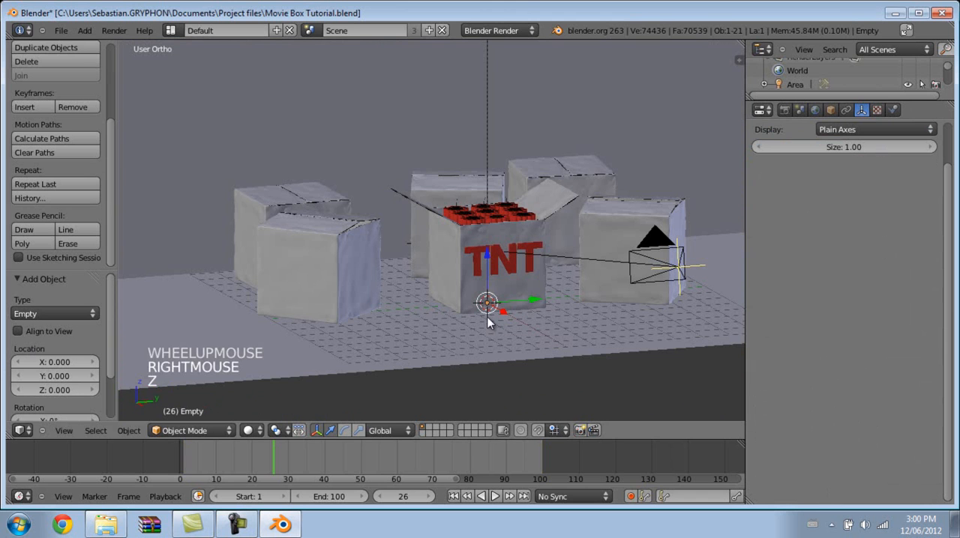
{"action": "left_click_drag", "start_coordinate": [499, 310], "coordinate": [514, 320]}
{"action": "left_click_drag", "start_coordinate": [502, 273], "coordinate": [502, 223]}
Nudge the Empty -0.02883 units along X at the TNT box's front face.
{"action": "scroll", "coordinate": [521, 239], "scroll_direction": "up", "scroll_amount": 4}
{"action": "middle_click_drag", "start_coordinate": [521, 239], "coordinate": [534, 276], "text": "shift"}
{"action": "scroll", "coordinate": [463, 271], "scroll_direction": "up", "scroll_amount": 3}
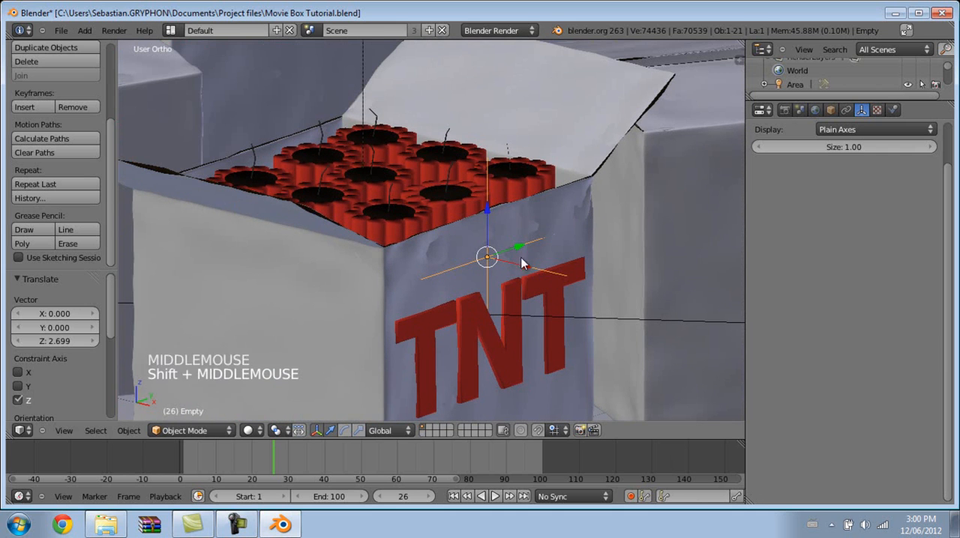
{"action": "left_click_drag", "start_coordinate": [525, 270], "coordinate": [510, 297]}
{"action": "middle_click_drag", "start_coordinate": [511, 297], "coordinate": [467, 278]}
{"action": "scroll", "coordinate": [467, 278], "scroll_direction": "down", "scroll_amount": 5}
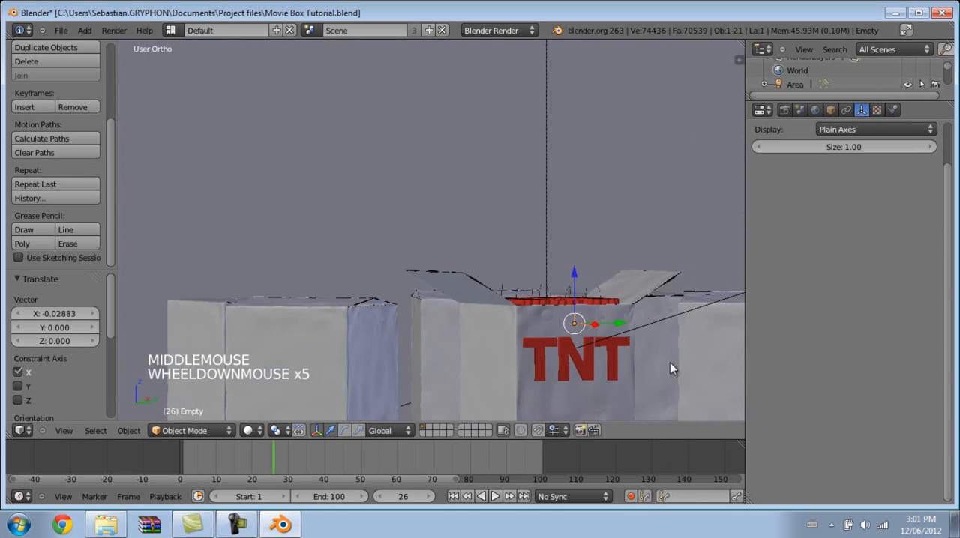
Rename the Empty as DOF in its item properties.
{"action": "middle_click_drag", "start_coordinate": [616, 373], "coordinate": [563, 282], "text": "shift"}
{"action": "key", "text": "n"}
{"action": "scroll", "coordinate": [680, 294], "scroll_direction": "down", "scroll_amount": 5}
{"action": "left_click", "coordinate": [644, 196]}
{"action": "left_click", "coordinate": [646, 213]}
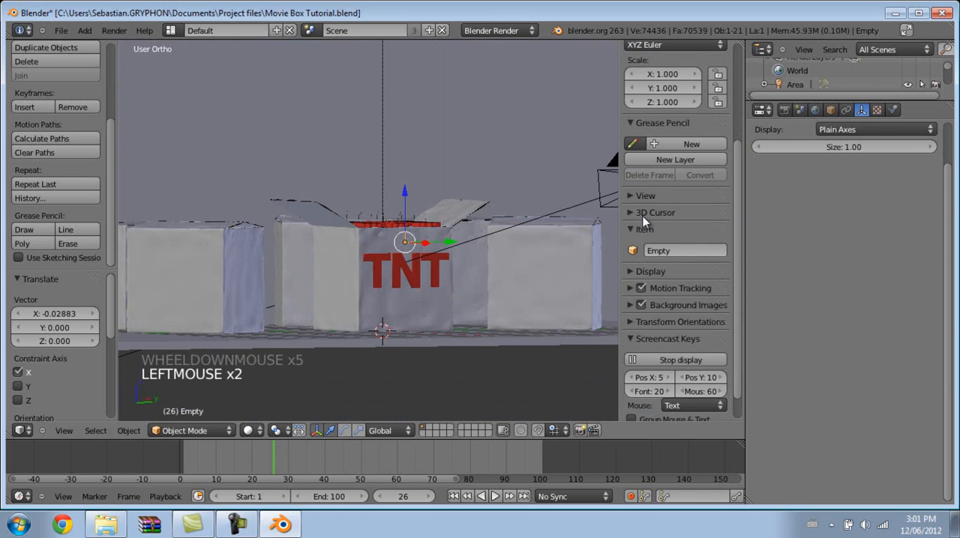
{"action": "left_click", "coordinate": [661, 251]}
{"action": "type", "text": "DO"}
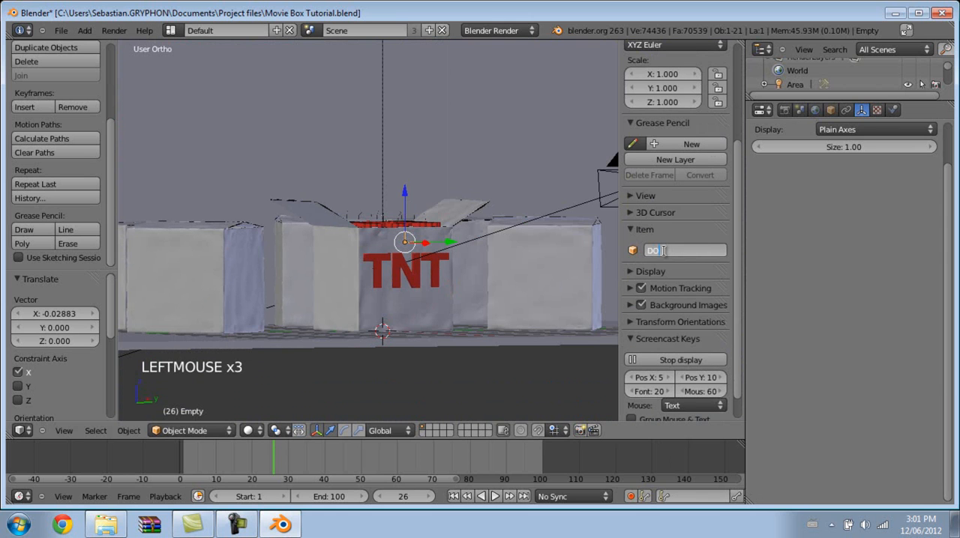
{"action": "type", "text": "F"}
{"action": "key", "text": "Return"}
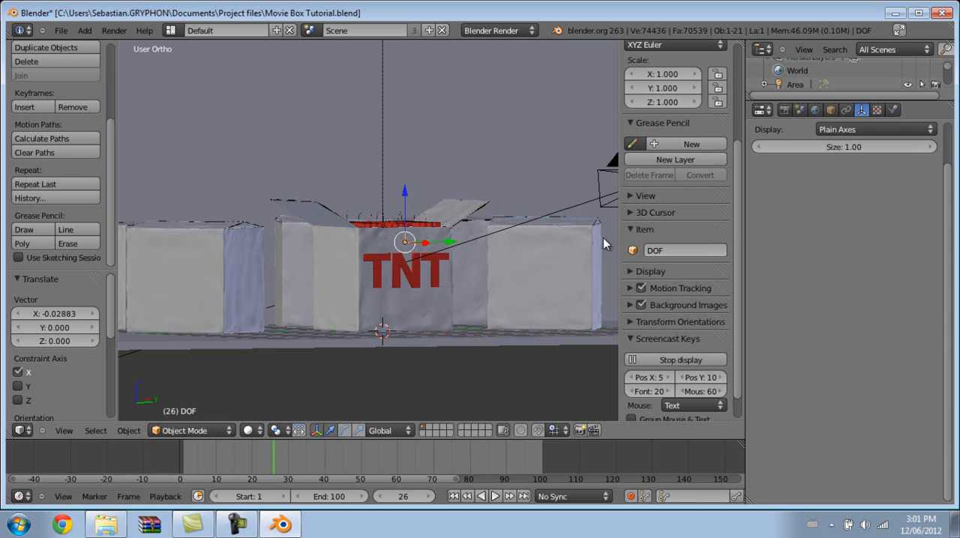
{"action": "key", "text": "n"}
Select the camera and set the DOF Empty as its depth of field focus object.
{"action": "middle_click_drag", "start_coordinate": [472, 281], "coordinate": [579, 328]}
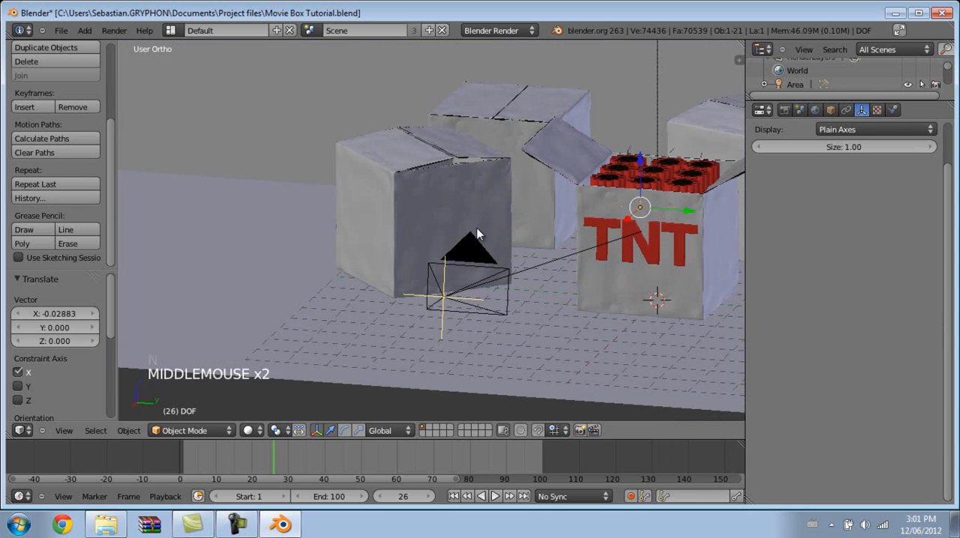
{"action": "right_click", "coordinate": [471, 251]}
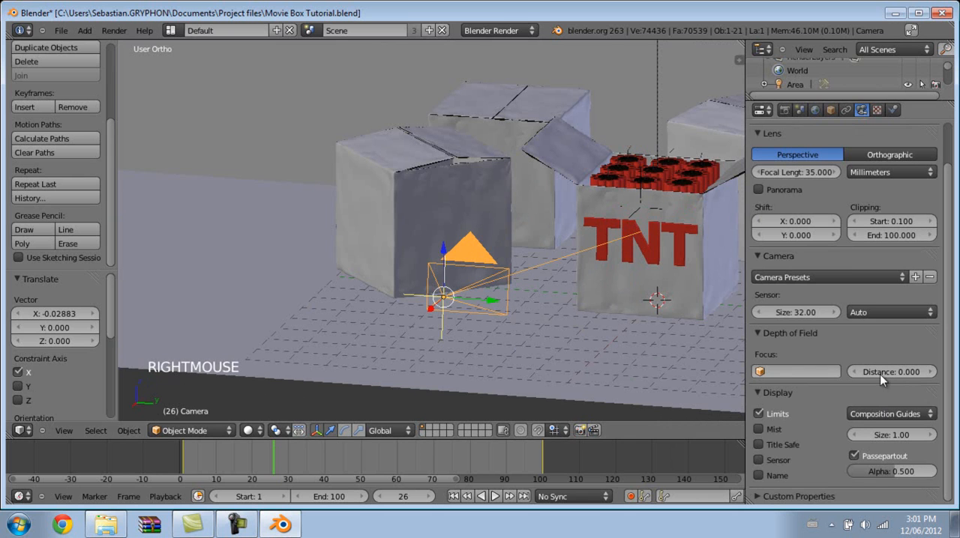
{"action": "left_click", "coordinate": [780, 369]}
{"action": "left_click", "coordinate": [779, 368]}
{"action": "scroll", "coordinate": [788, 322], "scroll_direction": "down", "scroll_amount": 9}
{"action": "scroll", "coordinate": [789, 341], "scroll_direction": "down", "scroll_amount": 3}
{"action": "left_click", "coordinate": [780, 309]}
Scrub the animation to frame 47 and examine the camera's focus marker in relation to the DOF Empty.
{"action": "middle_click_drag", "start_coordinate": [553, 283], "coordinate": [525, 314]}
{"action": "left_click", "coordinate": [480, 458]}
{"action": "left_click_drag", "start_coordinate": [543, 458], "coordinate": [246, 459]}
{"action": "left_click_drag", "start_coordinate": [413, 452], "coordinate": [350, 445]}
{"action": "middle_click_drag", "start_coordinate": [501, 308], "coordinate": [590, 288]}
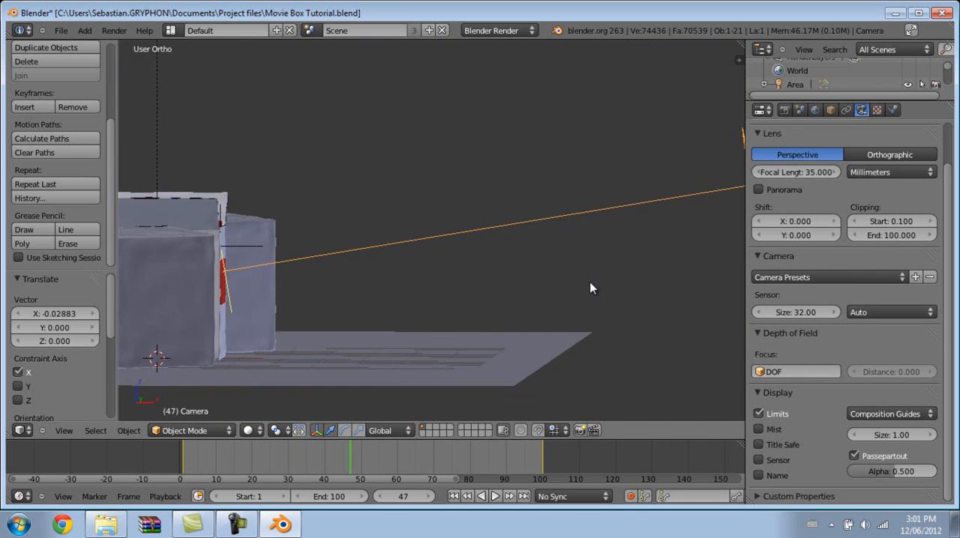
{"action": "right_click", "coordinate": [241, 251]}
{"action": "middle_click_drag", "start_coordinate": [397, 277], "coordinate": [392, 296]}
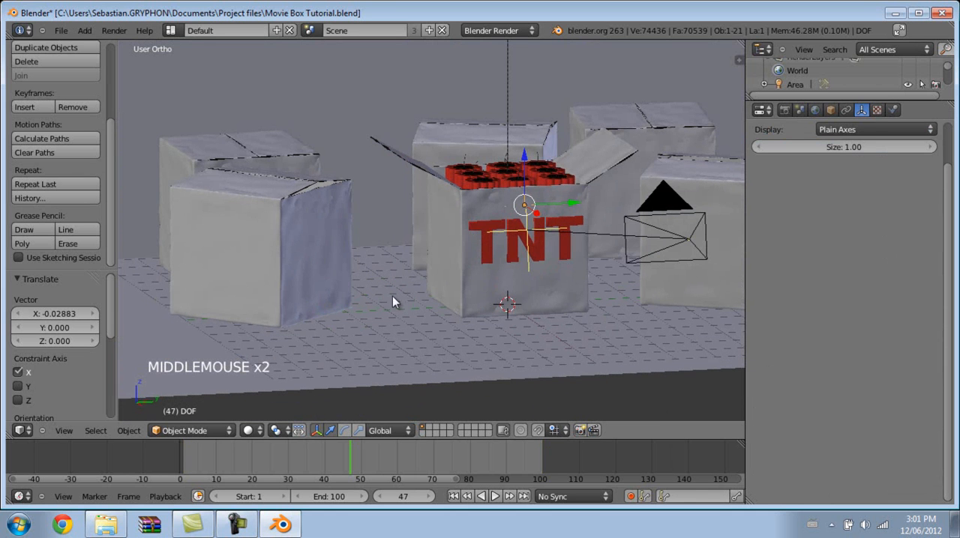
Try moving the camera along the Y axis to test the focus tracking, and undo the move.
{"action": "right_click", "coordinate": [678, 215]}
{"action": "left_click_drag", "start_coordinate": [728, 237], "coordinate": [546, 269]}
{"action": "key", "text": "ctrl+z"}
{"action": "middle_click_drag", "start_coordinate": [546, 269], "coordinate": [456, 263]}
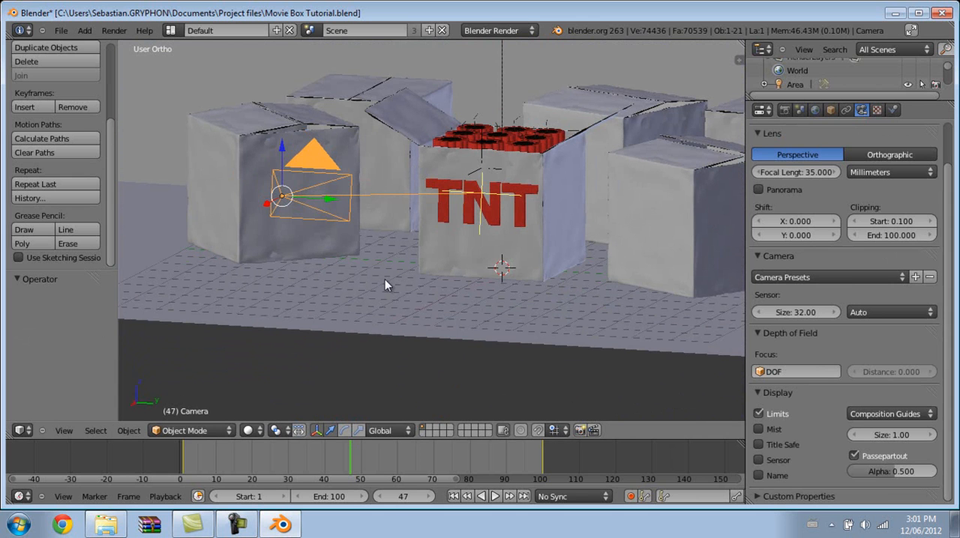
Switch the screen layout to Compositing.
{"action": "key", "text": "ctrl+Left"}
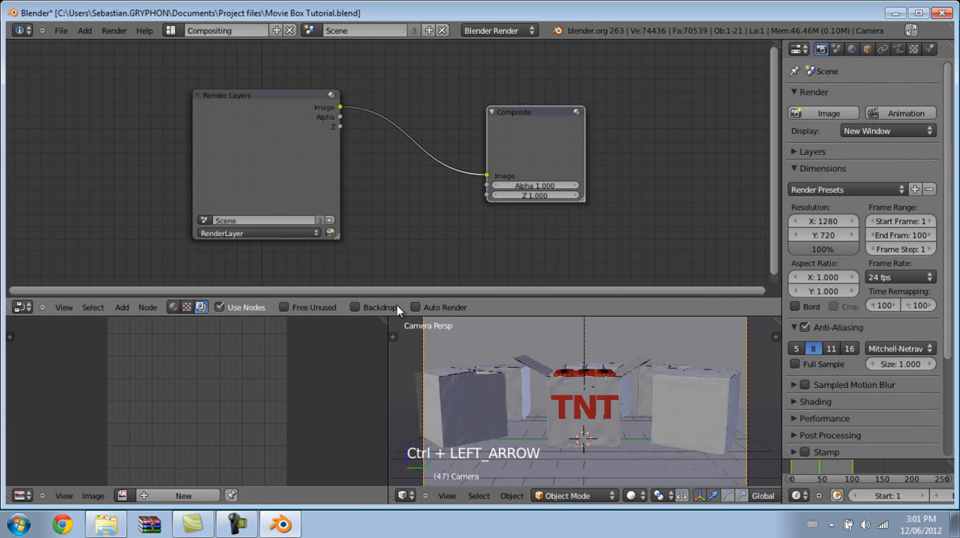
{"action": "right_click", "coordinate": [413, 316]}
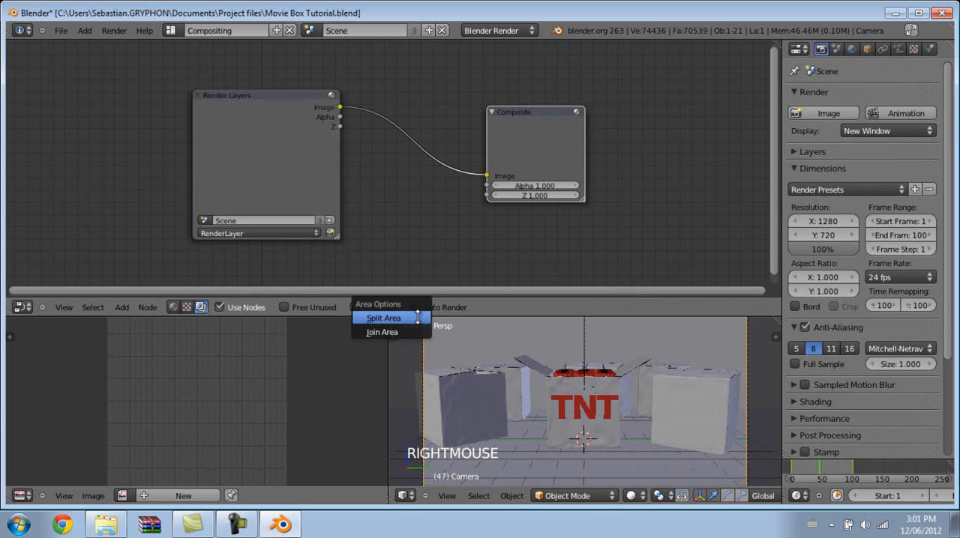
{"action": "left_click", "coordinate": [450, 405]}
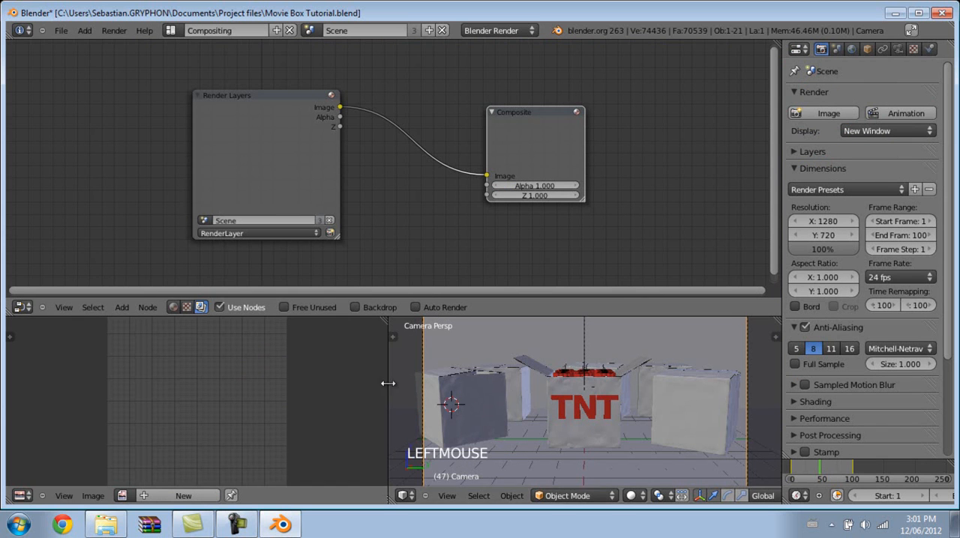
Join the image editor and 3D view areas, and merge them into the node editor so it fills the main workspace.
{"action": "right_click", "coordinate": [385, 366]}
{"action": "left_click", "coordinate": [379, 367]}
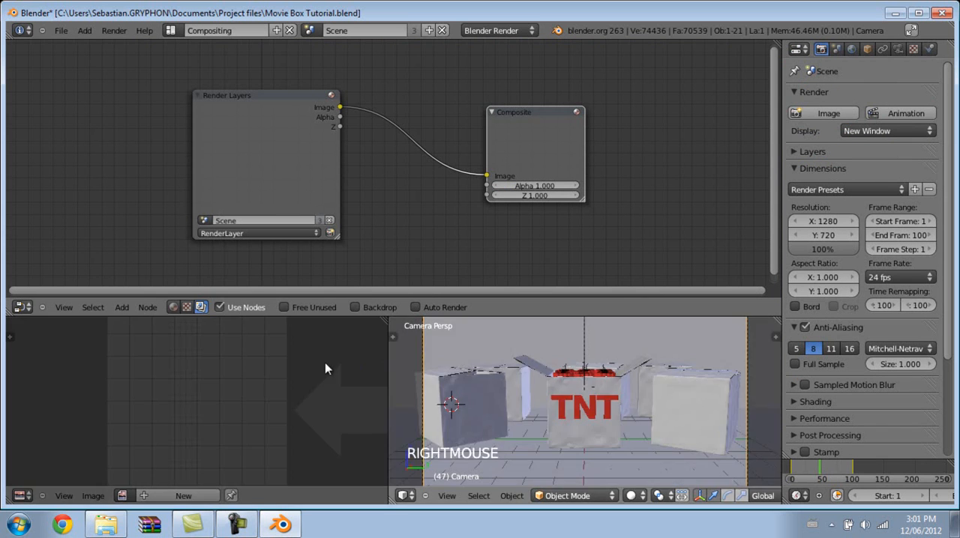
{"action": "left_click", "coordinate": [326, 365]}
{"action": "right_click", "coordinate": [333, 317]}
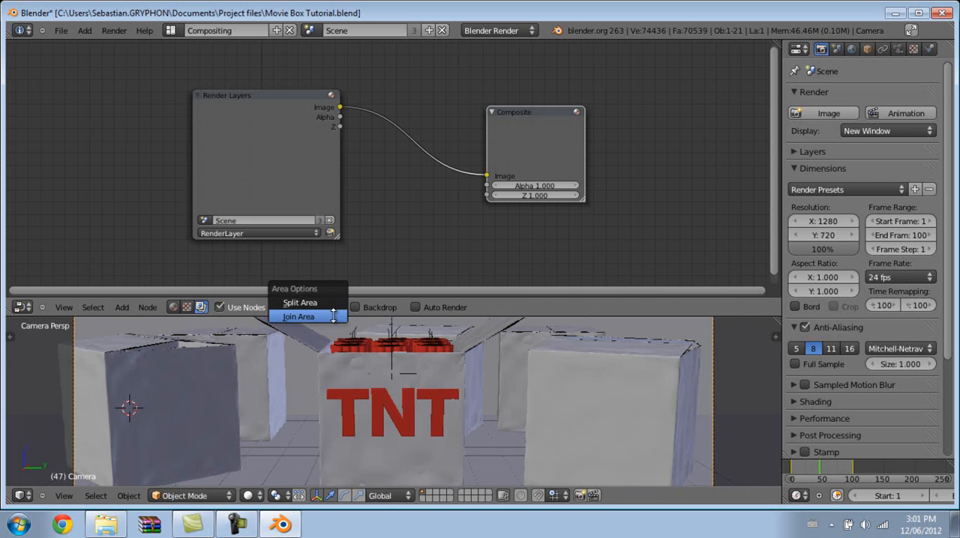
{"action": "left_click", "coordinate": [333, 316]}
{"action": "left_click", "coordinate": [332, 344]}
Add a Viewer node, widen it to match the Composite node, and place it directly below that node.
{"action": "scroll", "coordinate": [436, 285], "scroll_direction": "up", "scroll_amount": 3}
{"action": "middle_click_drag", "start_coordinate": [458, 299], "coordinate": [453, 294]}
{"action": "key", "text": "shift+a"}
{"action": "mouse_move", "coordinate": [428, 306]}
{"action": "left_click", "coordinate": [481, 322]}
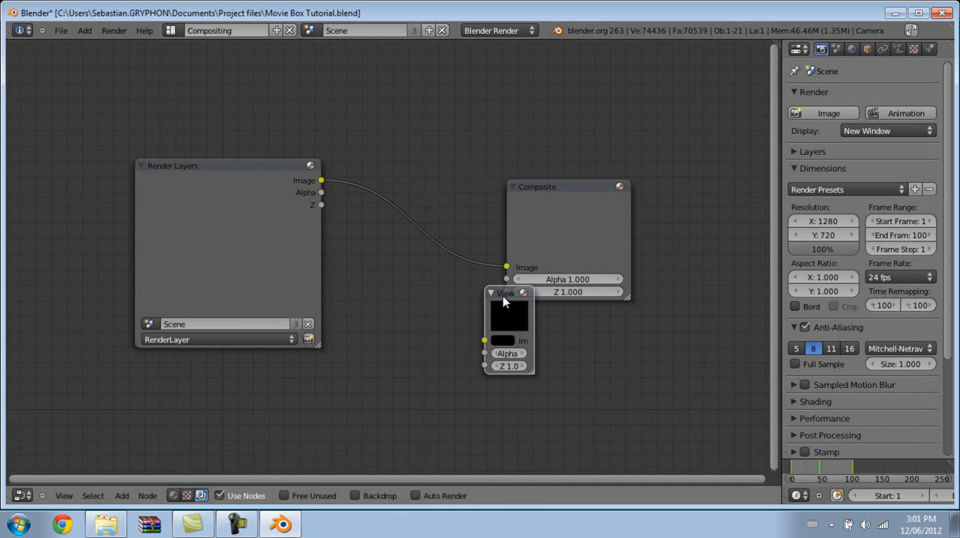
{"action": "left_click", "coordinate": [526, 323]}
{"action": "left_click_drag", "start_coordinate": [548, 393], "coordinate": [626, 401]}
{"action": "mouse_move", "coordinate": [537, 316]}
{"action": "left_mouse_down"}
{"action": "mouse_move", "coordinate": [548, 309]}
{"action": "mouse_move", "coordinate": [540, 312]}
{"action": "left_mouse_up"}
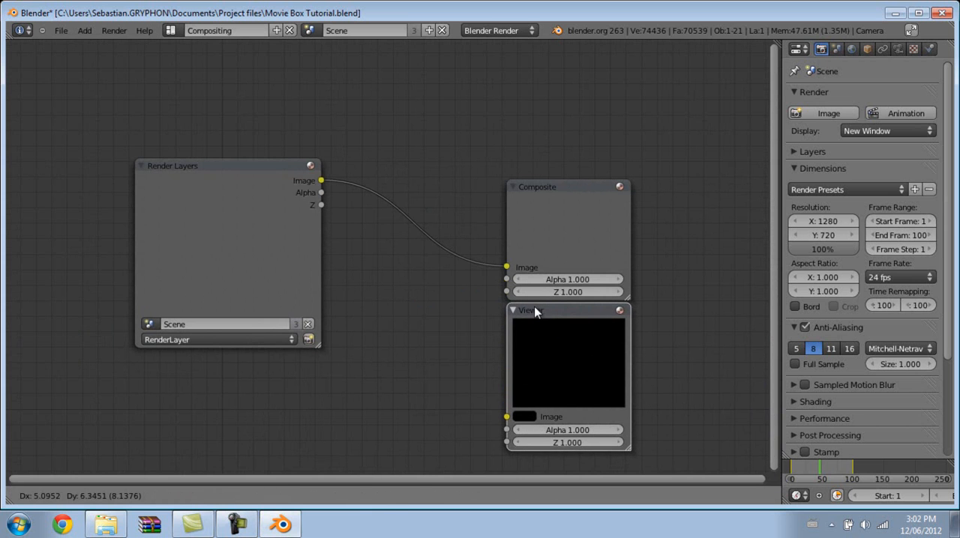
Link the Render Layers Image output to the Viewer node's Image input and enable the node editor's backdrop.
{"action": "left_click_drag", "start_coordinate": [323, 182], "coordinate": [505, 413]}
{"action": "middle_click_drag", "start_coordinate": [356, 270], "coordinate": [349, 213]}
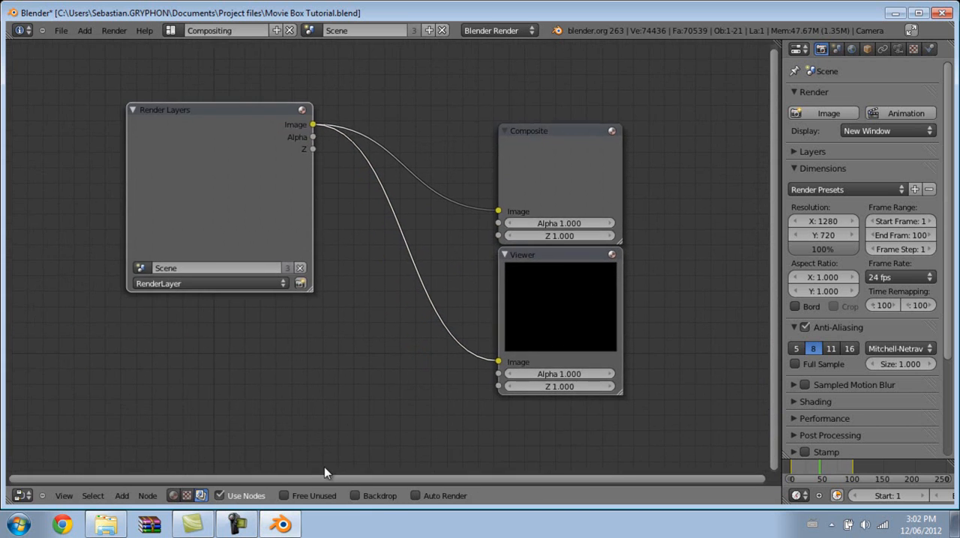
{"action": "left_click", "coordinate": [369, 494]}
{"action": "middle_click_drag", "start_coordinate": [345, 330], "coordinate": [323, 342]}
{"action": "scroll", "coordinate": [323, 342], "scroll_direction": "up", "scroll_amount": 3}
{"action": "middle_click_drag", "start_coordinate": [410, 284], "coordinate": [450, 287]}
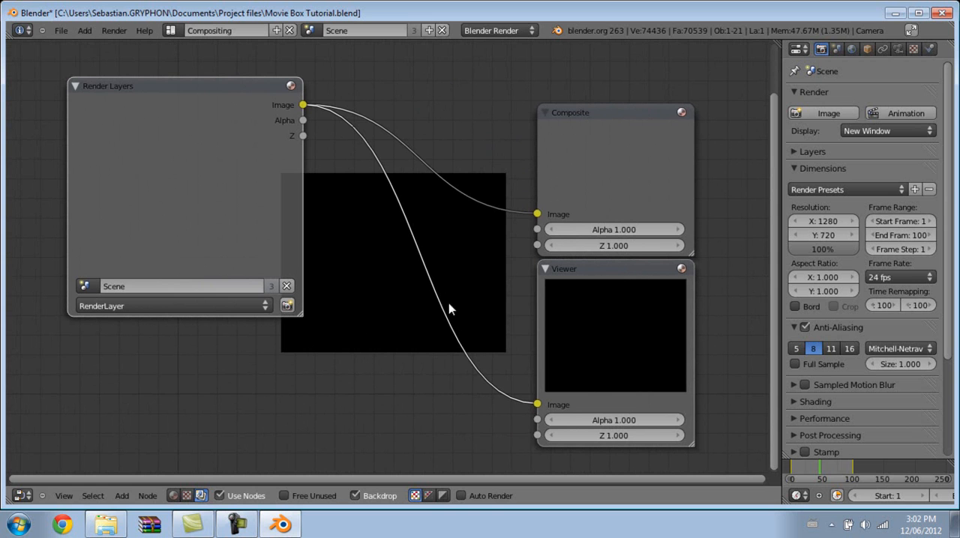
Render the current frame as an image and close the render window.
{"action": "left_click", "coordinate": [114, 30]}
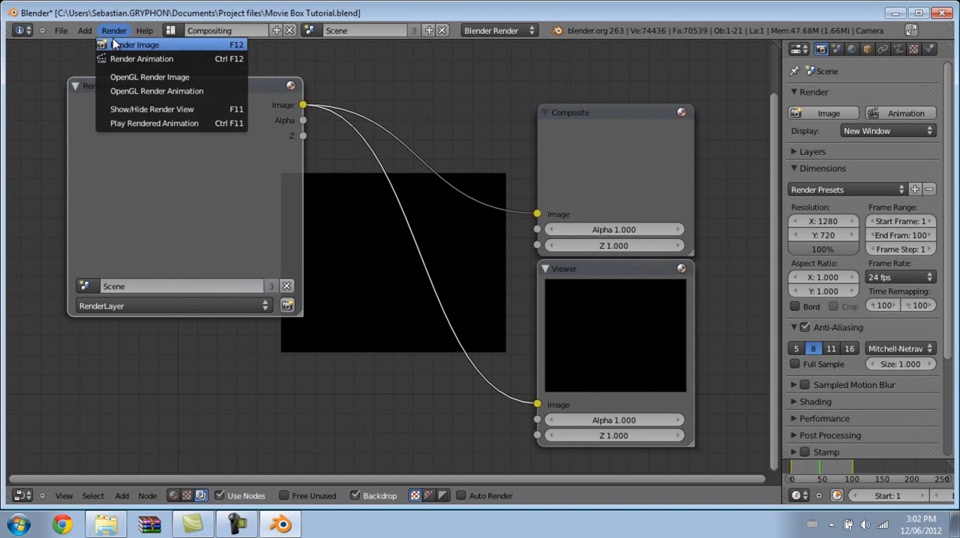
{"action": "left_click", "coordinate": [128, 43]}
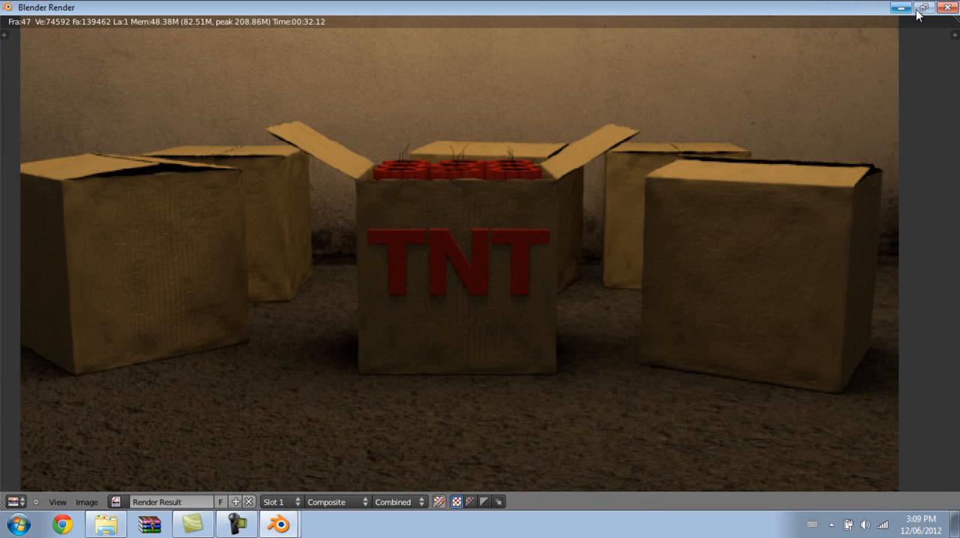
{"action": "left_click", "coordinate": [947, 7]}
Insert a Defocus filter node into the link between Render Layers and Composite, placing it beside the Render Layers node.
{"action": "middle_click_drag", "start_coordinate": [425, 234], "coordinate": [465, 254]}
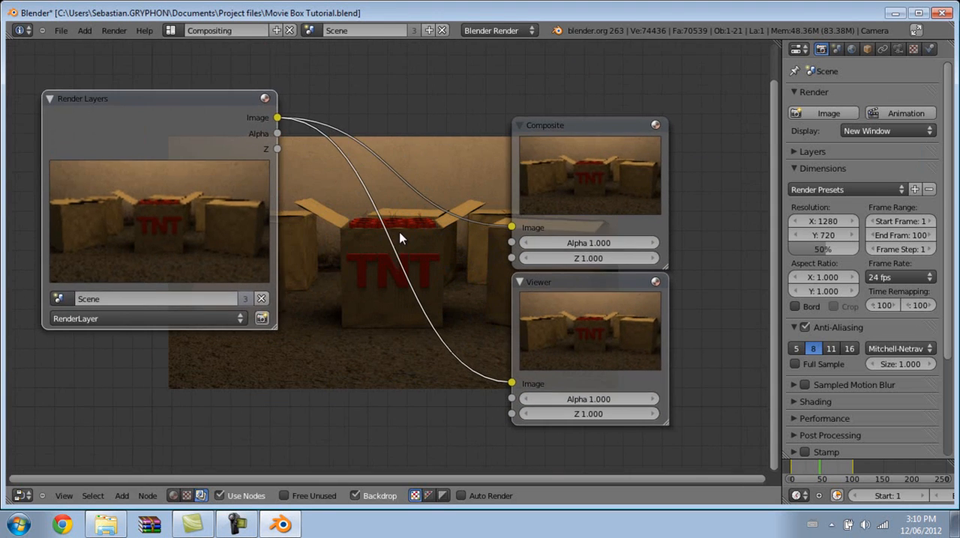
{"action": "scroll", "coordinate": [450, 251], "scroll_direction": "down", "scroll_amount": 2}
{"action": "middle_click_drag", "start_coordinate": [420, 220], "coordinate": [444, 201]}
{"action": "key", "text": "shift+a"}
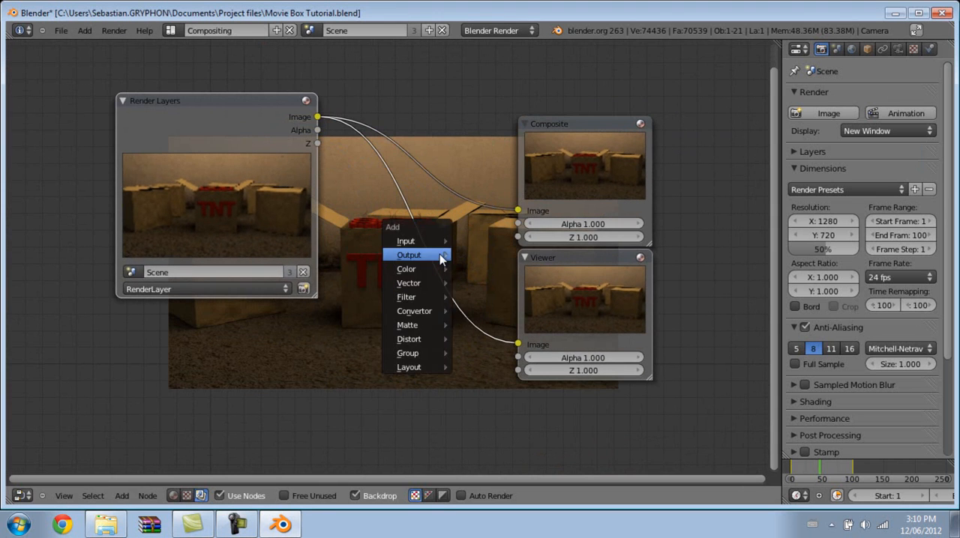
{"action": "mouse_move", "coordinate": [421, 304]}
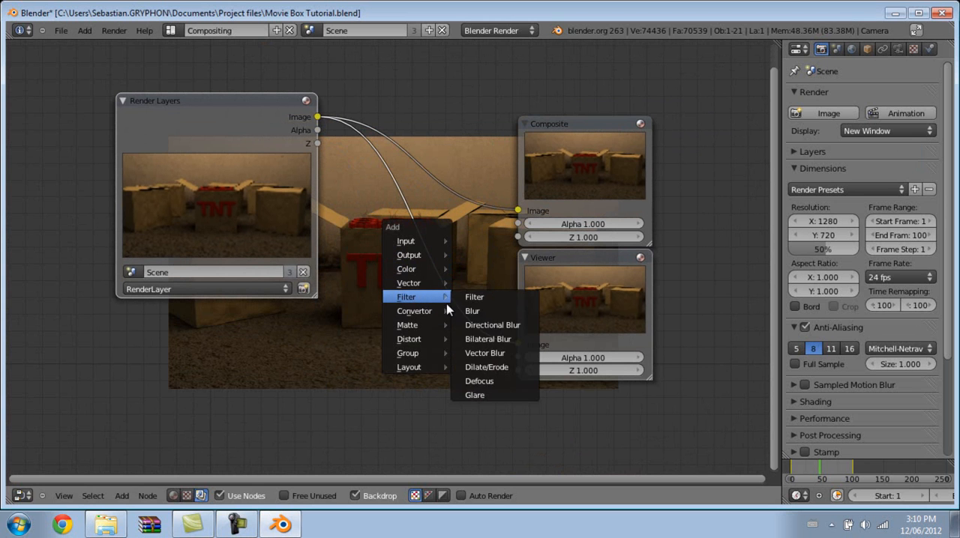
{"action": "left_click", "coordinate": [482, 377]}
{"action": "left_click_drag", "start_coordinate": [548, 349], "coordinate": [528, 4]}
{"action": "middle_click_drag", "start_coordinate": [564, 79], "coordinate": [620, 133]}
{"action": "left_click_drag", "start_coordinate": [553, 66], "coordinate": [404, 159]}
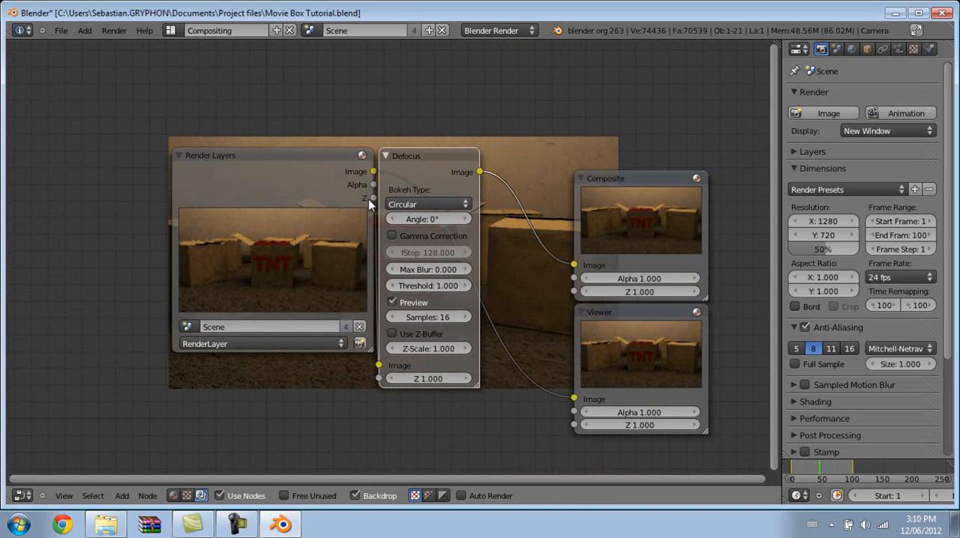
Link the Render Layers Z output to the Defocus Z input, and the Defocus Image output to the Viewer.
{"action": "left_click_drag", "start_coordinate": [383, 225], "coordinate": [410, 357]}
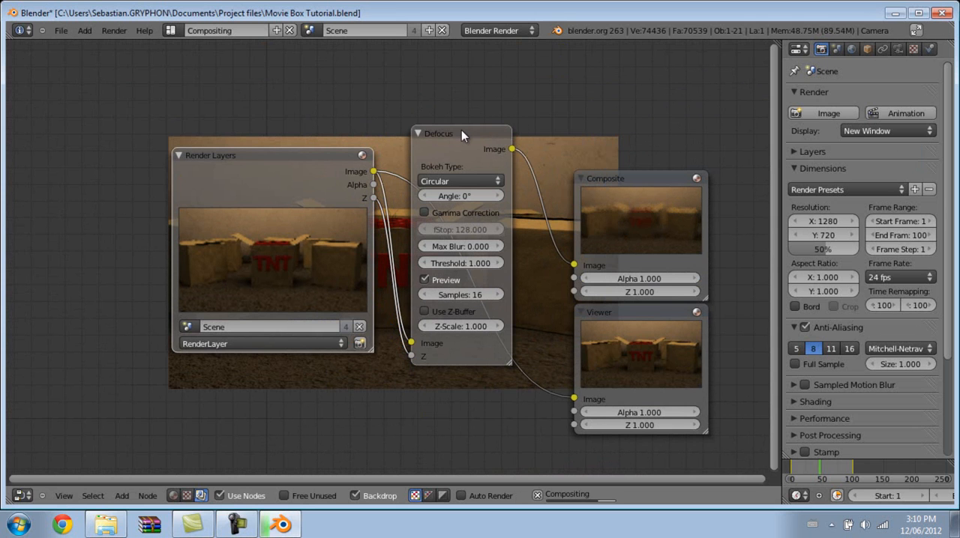
{"action": "left_click_drag", "start_coordinate": [455, 138], "coordinate": [418, 163]}
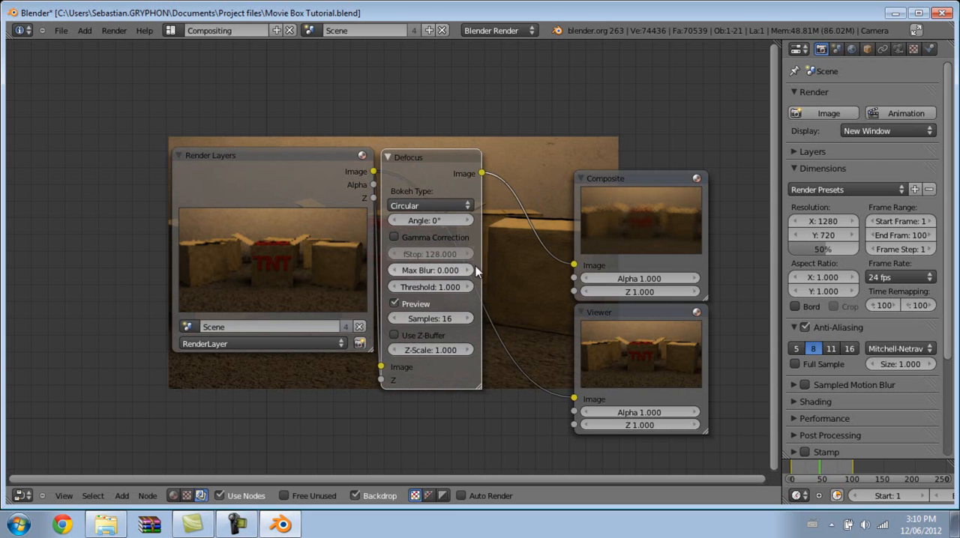
{"action": "left_click_drag", "start_coordinate": [482, 174], "coordinate": [494, 184]}
{"action": "left_click_drag", "start_coordinate": [424, 179], "coordinate": [569, 397]}
Configure the Defocus node with 50 samples, Use Z-Buffer enabled and an fStop of 5.000.
{"action": "middle_click_drag", "start_coordinate": [417, 155], "coordinate": [391, 182]}
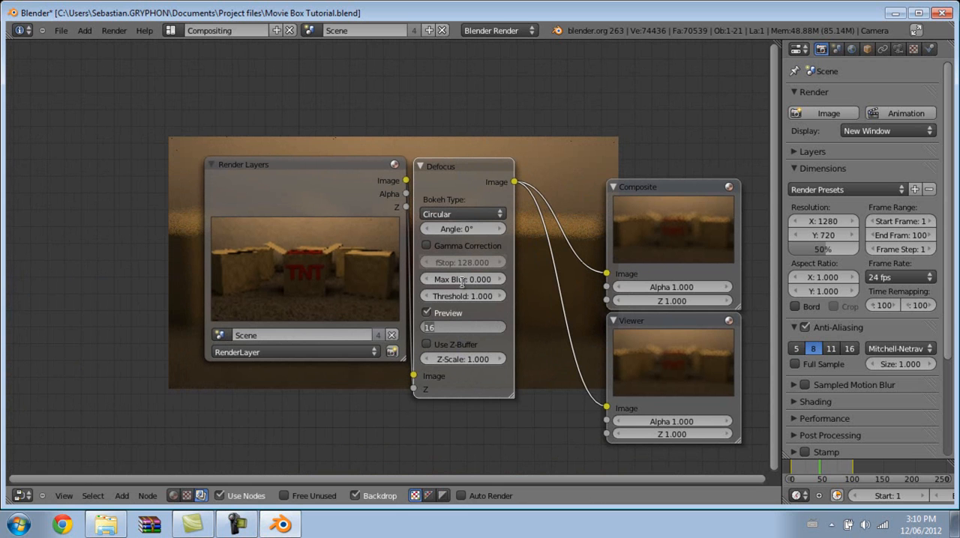
{"action": "key", "text": "Return"}
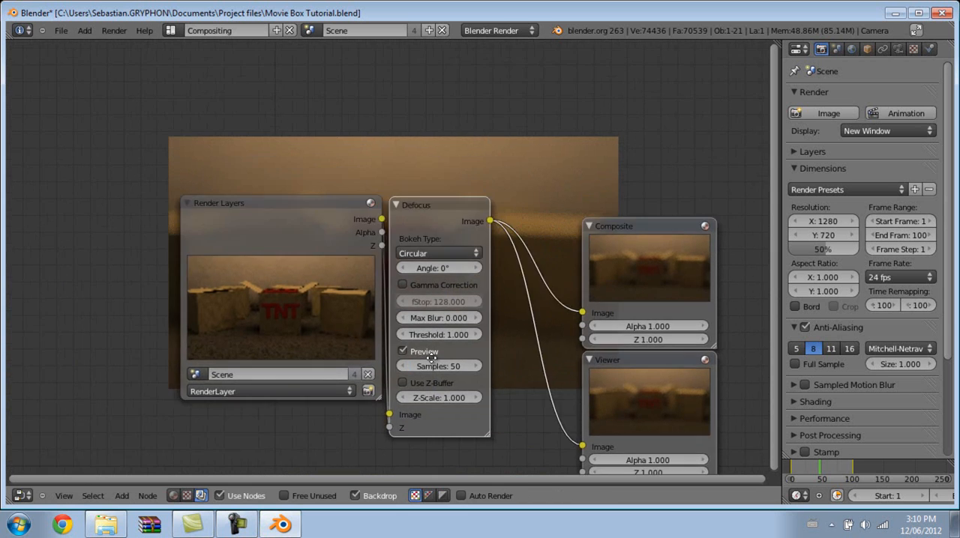
{"action": "middle_click_drag", "start_coordinate": [514, 269], "coordinate": [467, 200]}
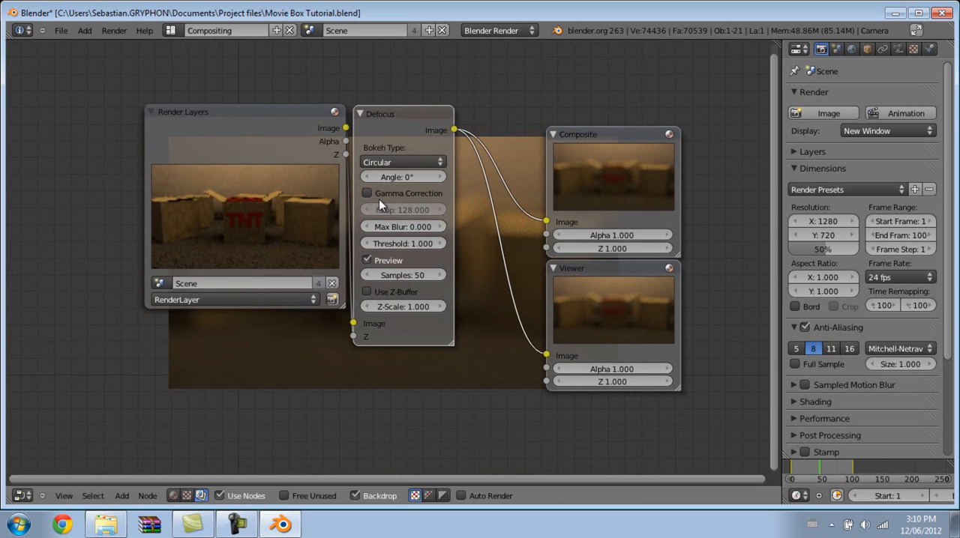
{"action": "left_click", "coordinate": [372, 293]}
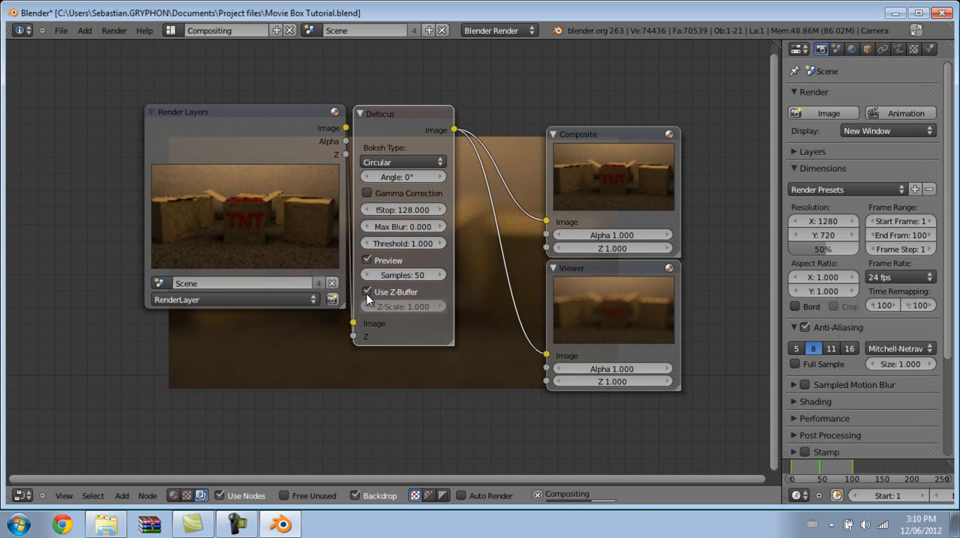
{"action": "left_click", "coordinate": [403, 209]}
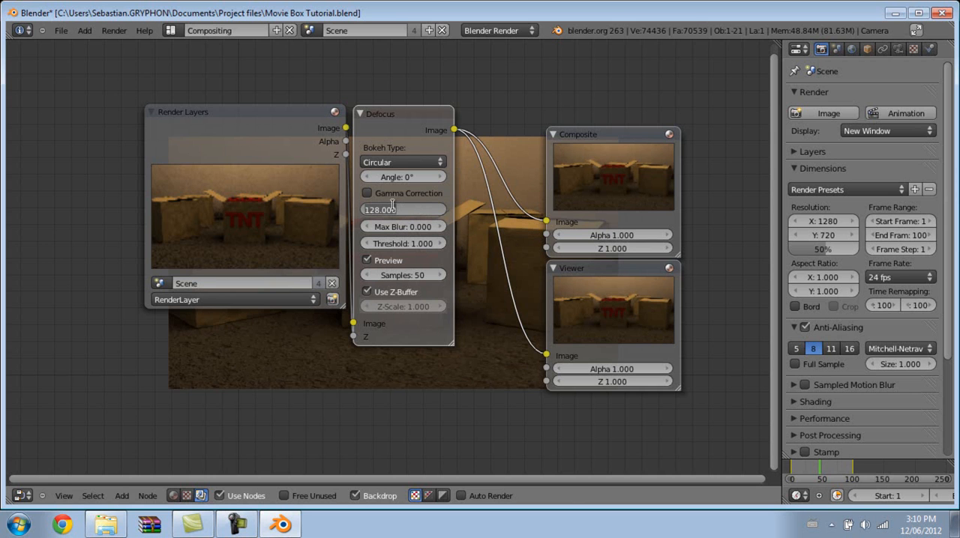
{"action": "key", "text": "Return"}
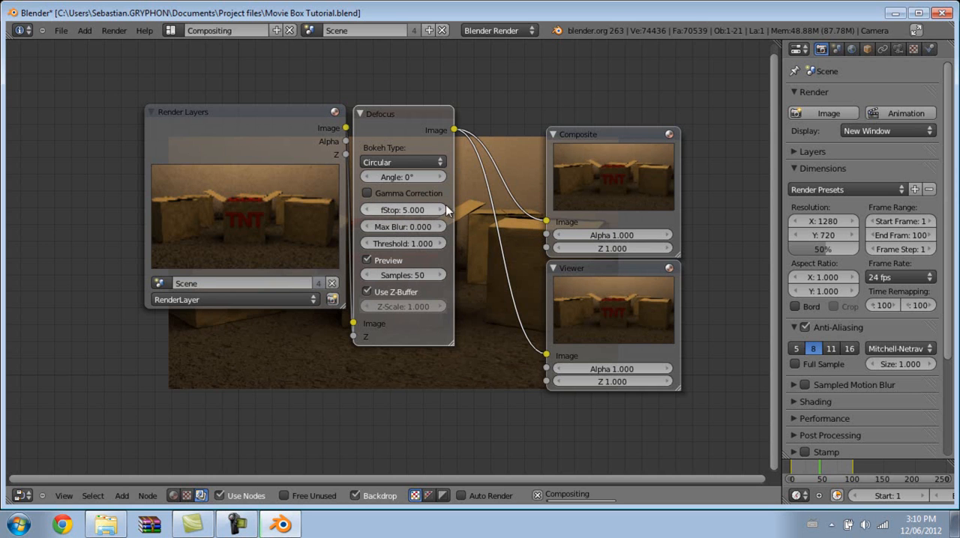
Move the Composite and Viewer nodes farther from the Defocus node to make room for more nodes.
{"action": "middle_click_drag", "start_coordinate": [512, 231], "coordinate": [413, 275]}
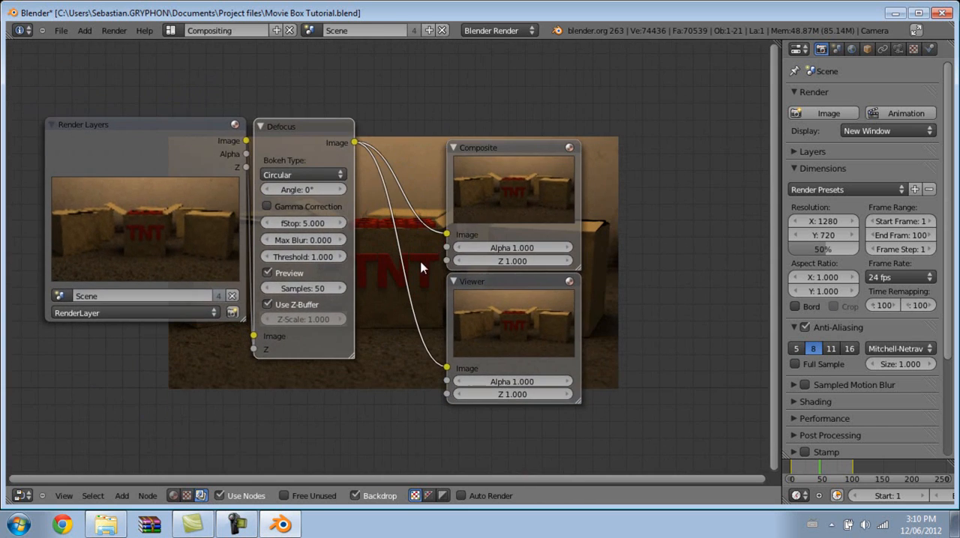
{"action": "left_click_drag", "start_coordinate": [505, 160], "coordinate": [747, 116]}
{"action": "middle_click_drag", "start_coordinate": [747, 115], "coordinate": [536, 128]}
{"action": "left_click_drag", "start_coordinate": [591, 122], "coordinate": [618, 133]}
{"action": "left_click_drag", "start_coordinate": [347, 285], "coordinate": [628, 265]}
{"action": "middle_click_drag", "start_coordinate": [352, 254], "coordinate": [416, 250]}
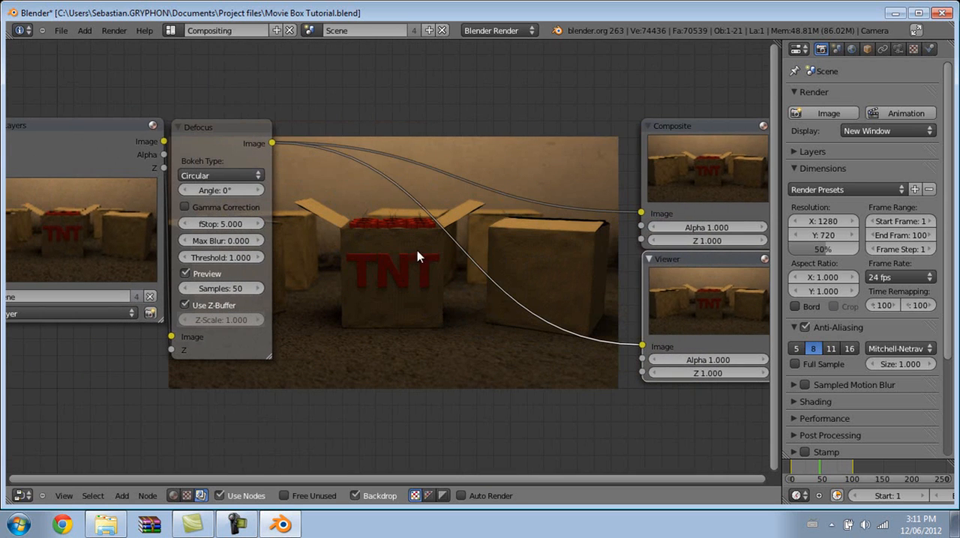
Insert a Lens Distortion node between Defocus and Composite, and link its Image output to the Viewer as well.
{"action": "key", "text": "shift+a"}
{"action": "mouse_move", "coordinate": [414, 237]}
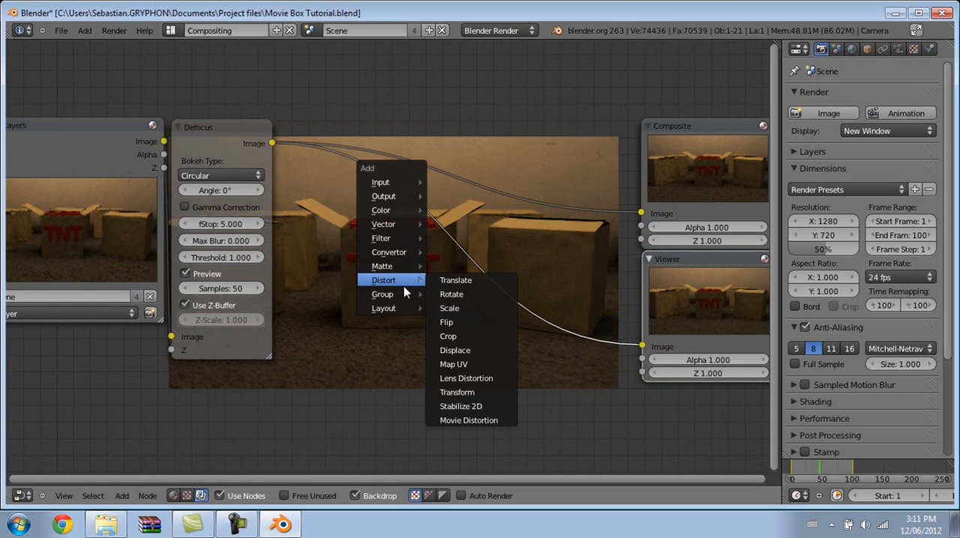
{"action": "mouse_move", "coordinate": [404, 279]}
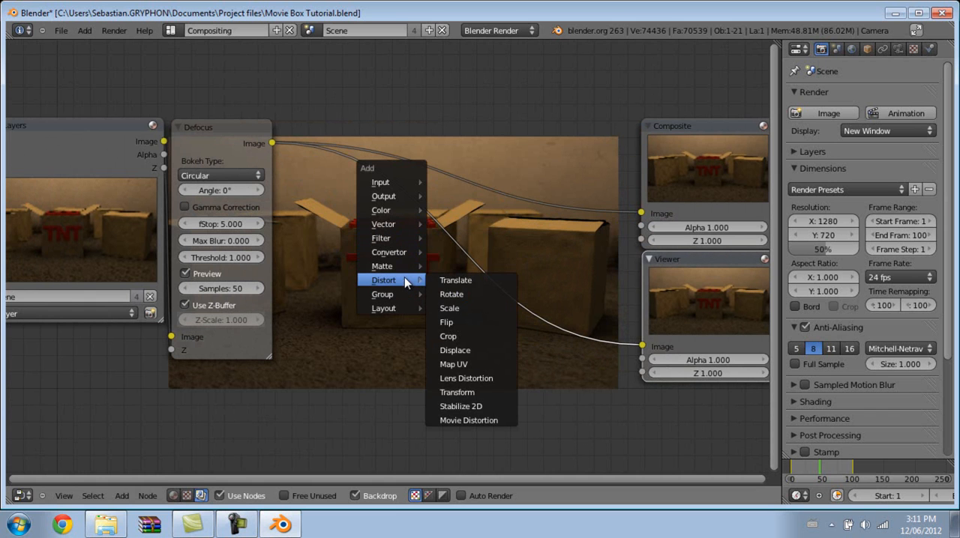
{"action": "left_click", "coordinate": [465, 378]}
{"action": "left_click", "coordinate": [453, 68]}
{"action": "left_click_drag", "start_coordinate": [452, 68], "coordinate": [321, 129]}
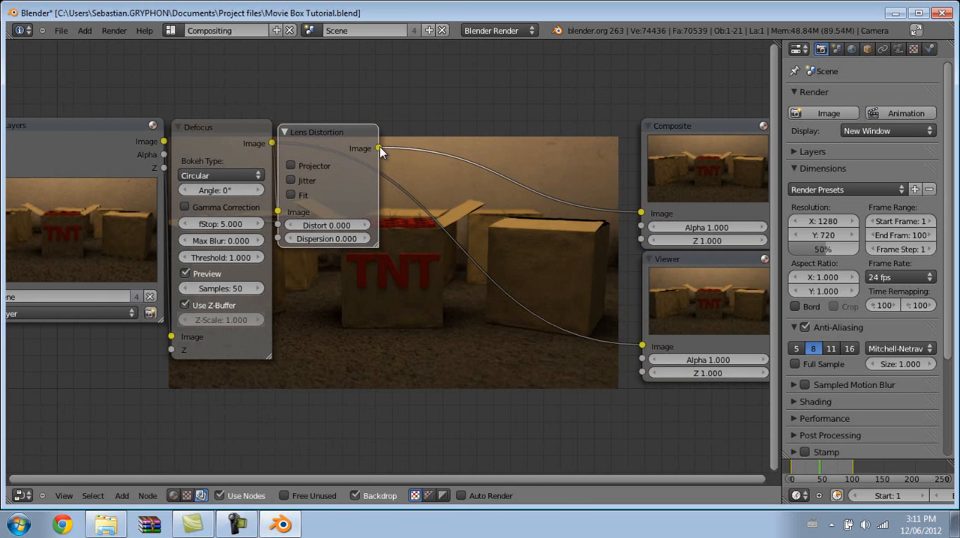
{"action": "left_click_drag", "start_coordinate": [429, 244], "coordinate": [641, 346]}
Set the Lens Distortion node's Distort value to 1.000.
{"action": "middle_click_drag", "start_coordinate": [422, 206], "coordinate": [426, 212]}
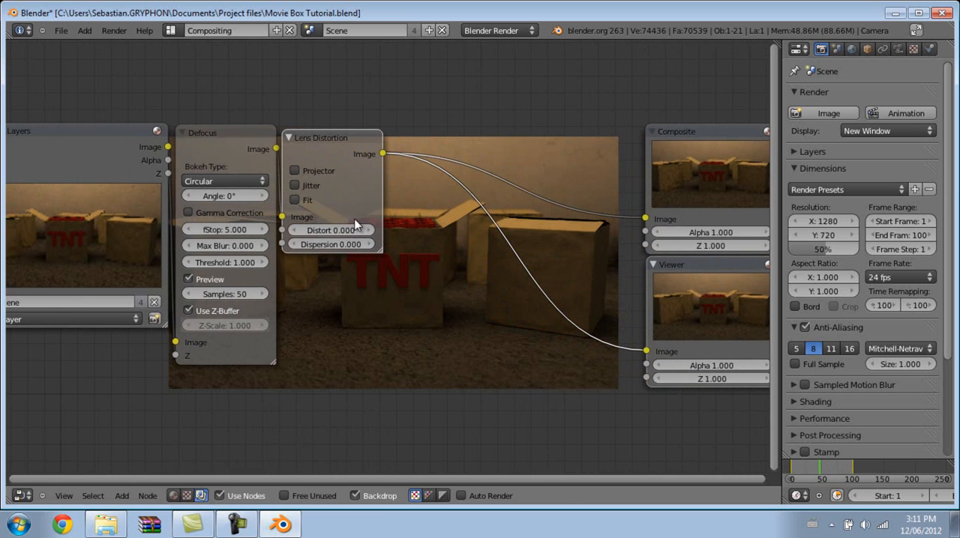
{"action": "type", "text": "1"}
{"action": "key", "text": "Return"}
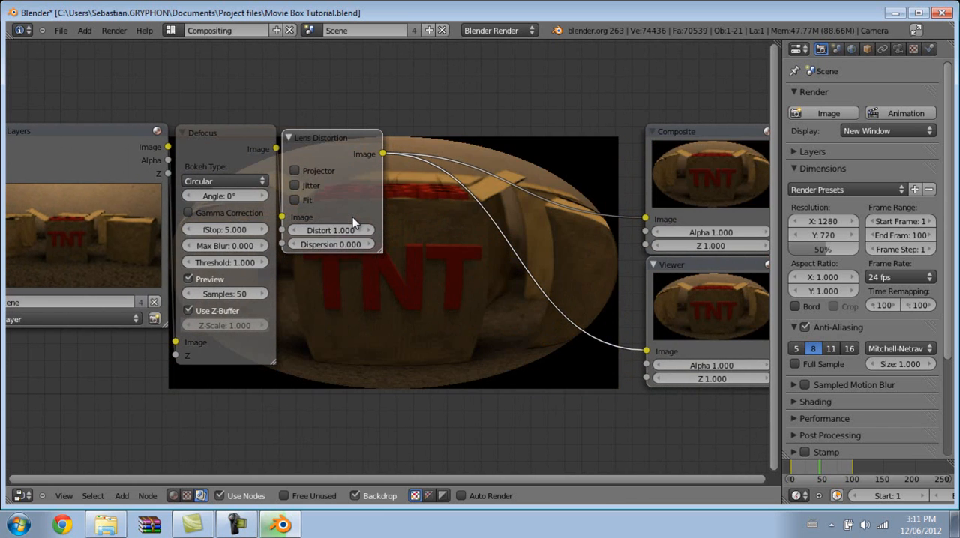
Insert a Math node between Lens Distortion and Composite, and set its operation to Greater Than.
{"action": "key", "text": "shift+a"}
{"action": "mouse_move", "coordinate": [378, 268]}
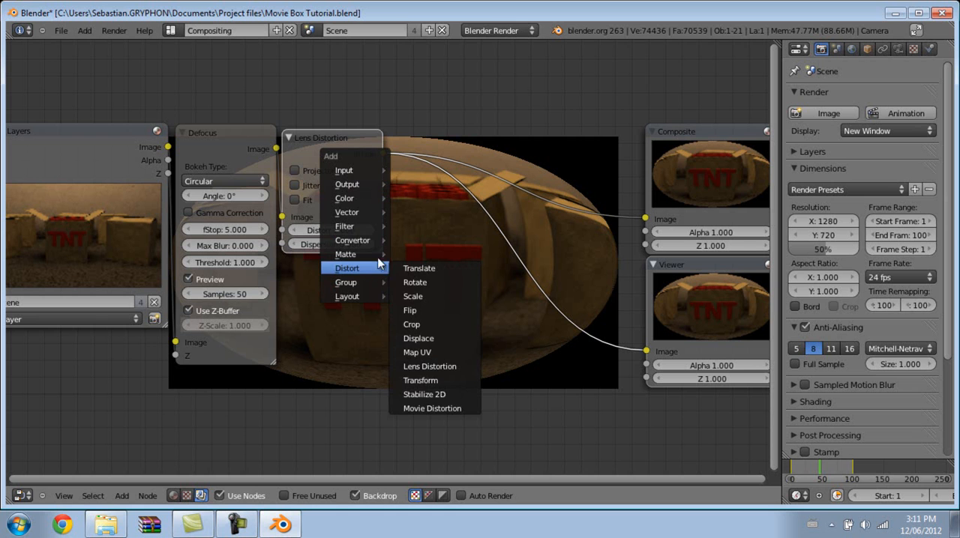
{"action": "mouse_move", "coordinate": [363, 244]}
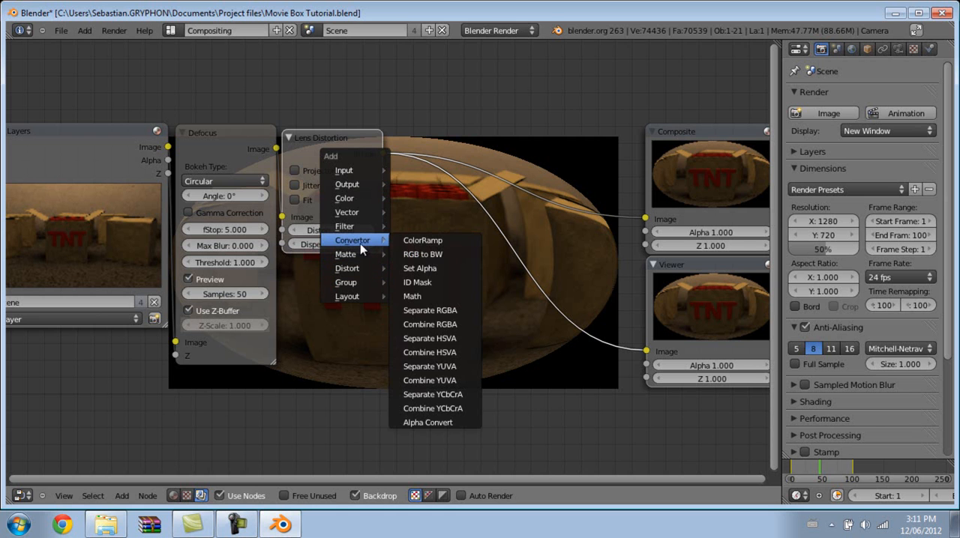
{"action": "left_click", "coordinate": [439, 298]}
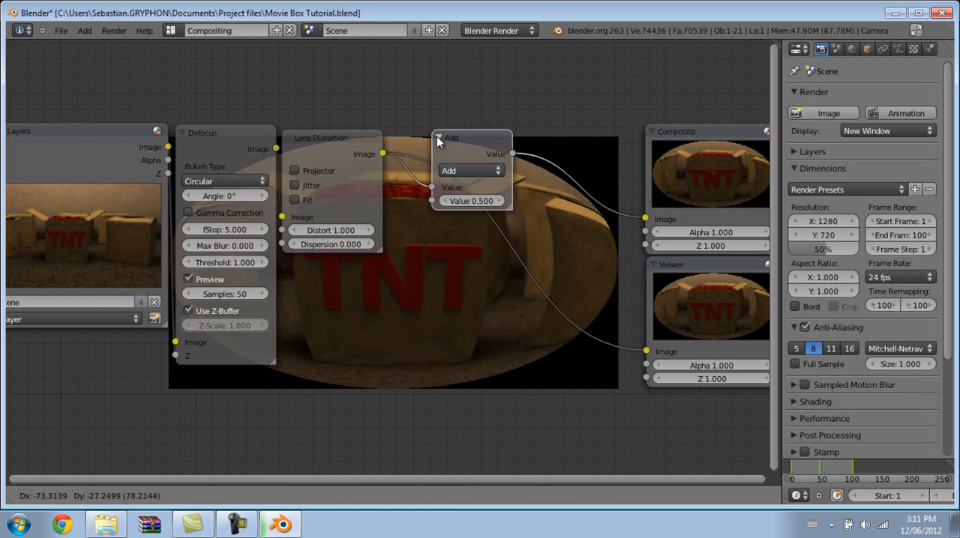
{"action": "left_click", "coordinate": [388, 142]}
{"action": "left_click", "coordinate": [423, 170]}
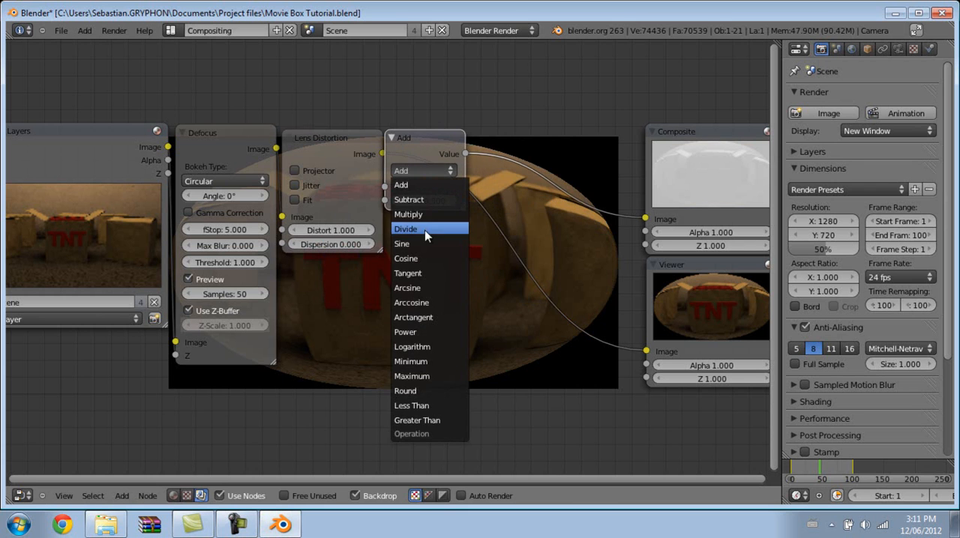
{"action": "left_click", "coordinate": [426, 421]}
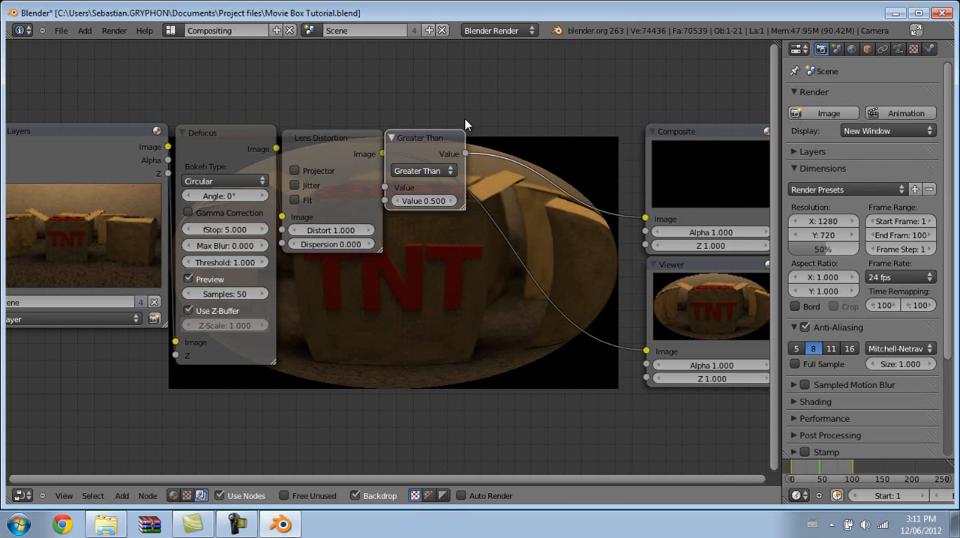
Link the Greater Than node's Value output to the Viewer and set its comparison value to 0.000.
{"action": "left_click_drag", "start_coordinate": [459, 154], "coordinate": [635, 345]}
{"action": "middle_click_drag", "start_coordinate": [472, 183], "coordinate": [393, 169]}
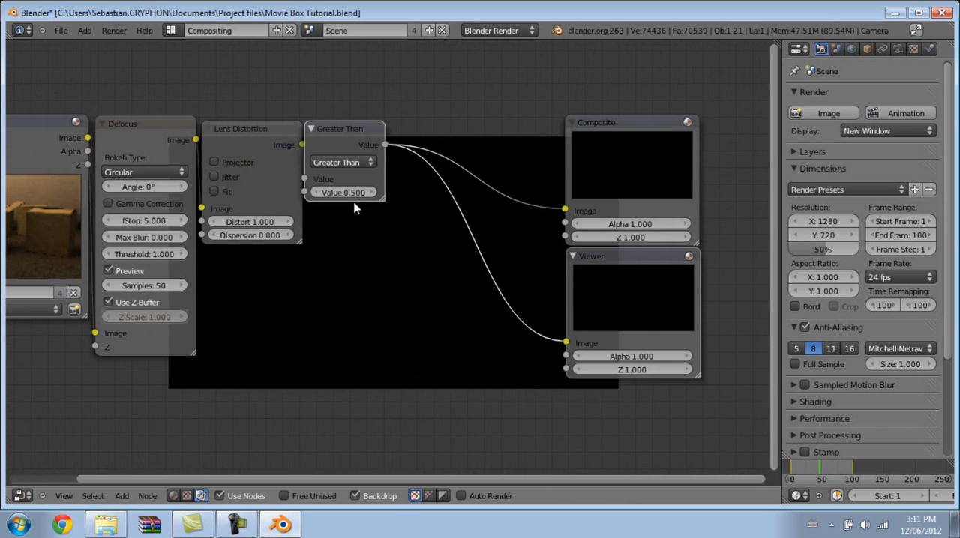
{"action": "left_click", "coordinate": [346, 193]}
{"action": "type", "text": "0"}
{"action": "key", "text": "Return"}
Insert a Blur node between Greater Than and Composite, and link its Image output to the Viewer as well.
{"action": "middle_click_drag", "start_coordinate": [474, 182], "coordinate": [509, 226]}
{"action": "key", "text": "shift+a"}
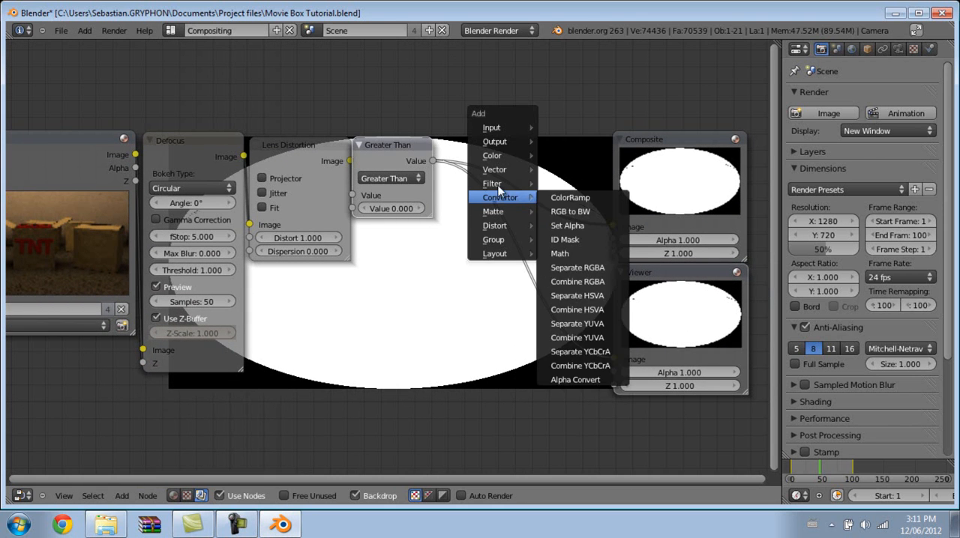
{"action": "mouse_move", "coordinate": [502, 184]}
{"action": "left_click", "coordinate": [551, 197]}
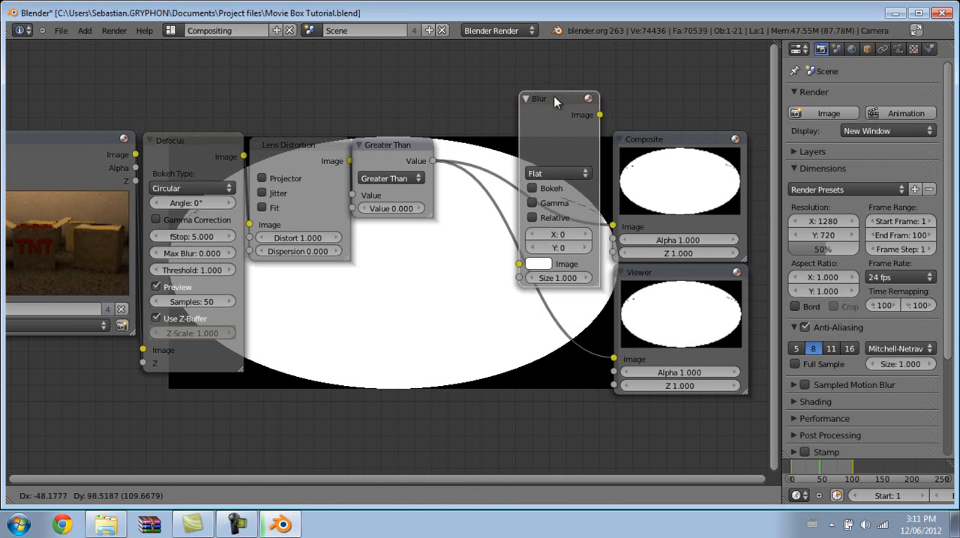
{"action": "left_click", "coordinate": [557, 59]}
{"action": "left_click_drag", "start_coordinate": [560, 66], "coordinate": [624, 348]}
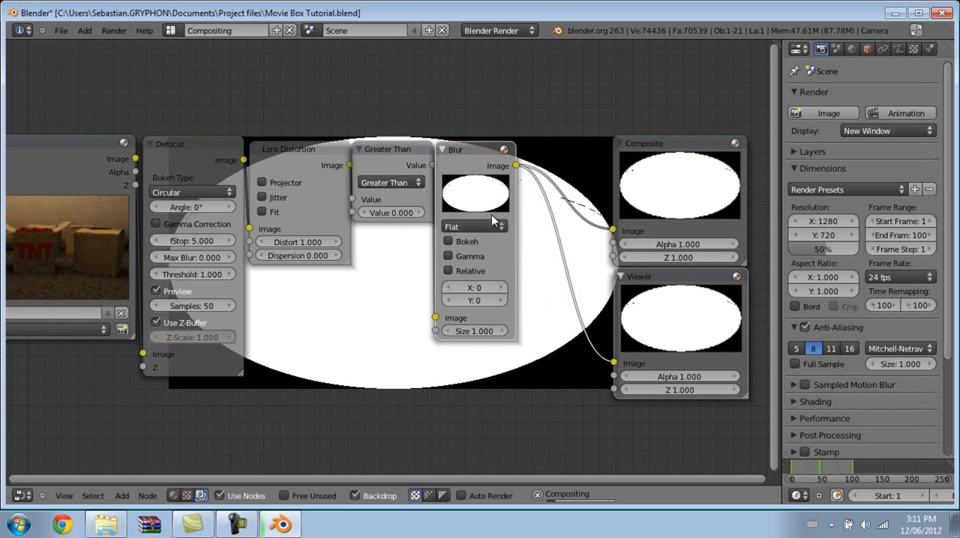
Set the Blur node's filter type to Fast Gaussian, with both X and Y at 50.
{"action": "left_click", "coordinate": [493, 218]}
{"action": "left_click", "coordinate": [483, 138]}
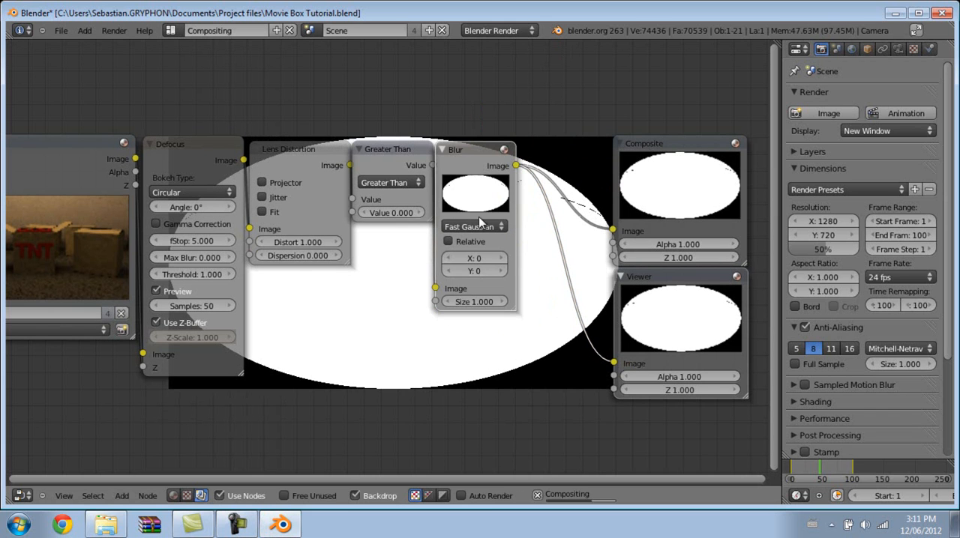
{"action": "left_click", "coordinate": [470, 259]}
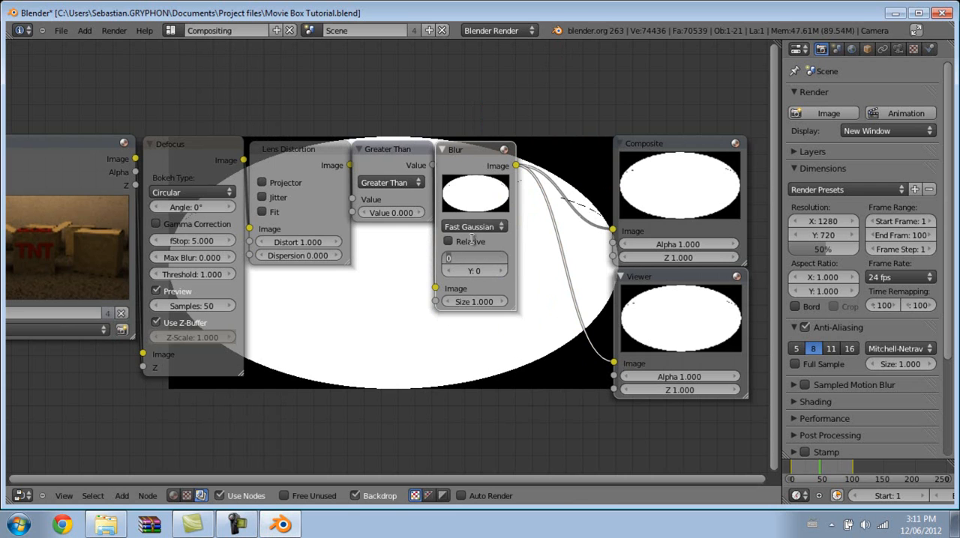
{"action": "type", "text": "50"}
{"action": "key", "text": "Return"}
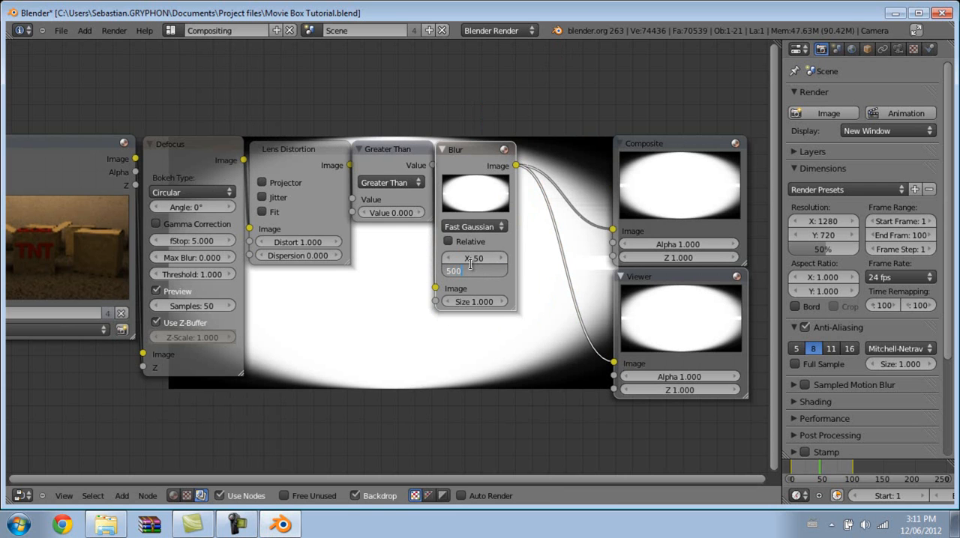
{"action": "key", "text": "BackSpace"}
{"action": "key", "text": "Return"}
Move the Composite and Viewer nodes farther away from the Blur node to make room for another node.
{"action": "middle_click_drag", "start_coordinate": [567, 134], "coordinate": [495, 96]}
{"action": "scroll", "coordinate": [474, 196], "scroll_direction": "down", "scroll_amount": 6}
{"action": "left_click_drag", "start_coordinate": [525, 174], "coordinate": [688, 174]}
{"action": "left_click_drag", "start_coordinate": [522, 245], "coordinate": [699, 249]}
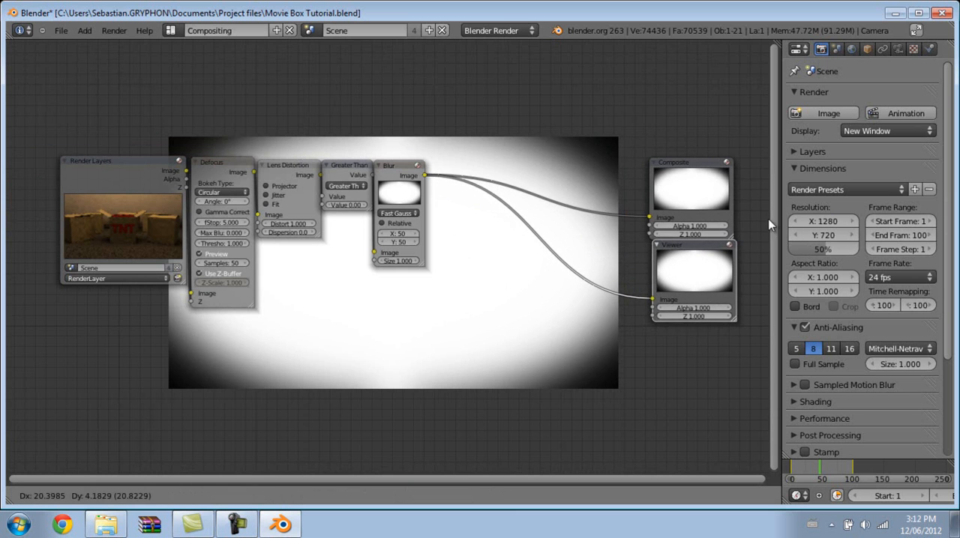
Insert a Mix node between Blur and Composite, and link its Image output to the Viewer as well.
{"action": "key", "text": "shift+a"}
{"action": "mouse_move", "coordinate": [402, 199]}
{"action": "mouse_move", "coordinate": [375, 168]}
{"action": "left_click", "coordinate": [452, 165]}
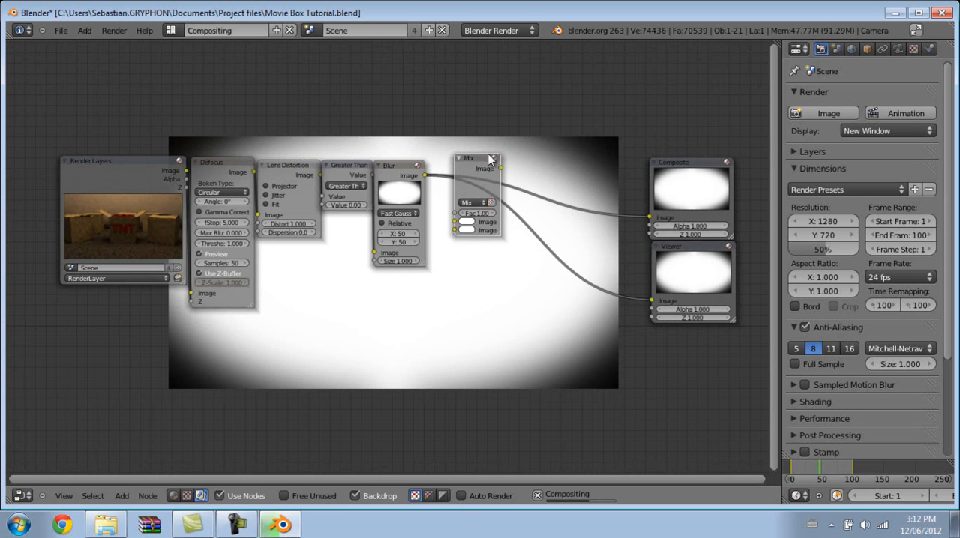
{"action": "left_click", "coordinate": [444, 182]}
{"action": "left_click_drag", "start_coordinate": [492, 174], "coordinate": [651, 301]}
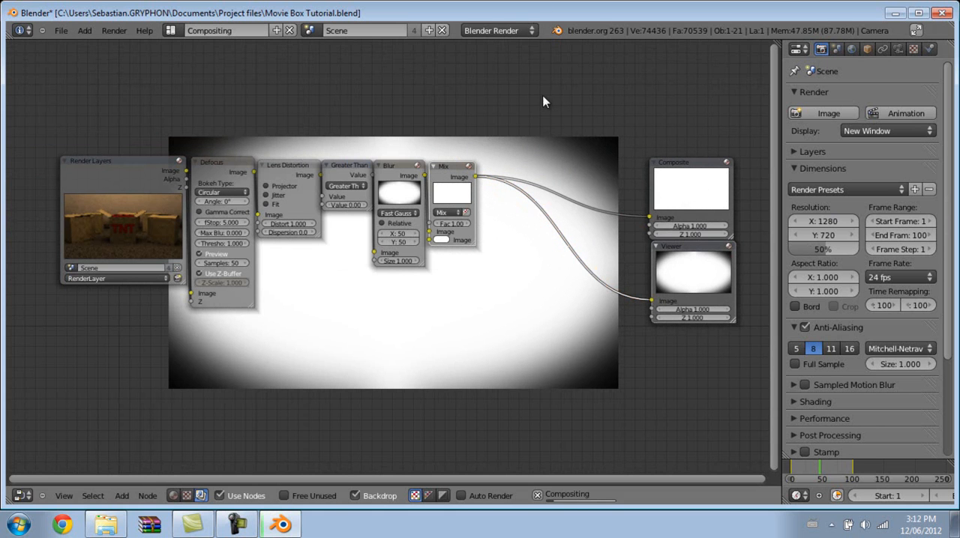
Reconnect the Blur output to the Mix node's second Image input and link the Defocus output to its first Image input.
{"action": "scroll", "coordinate": [503, 328], "scroll_direction": "up", "scroll_amount": 2}
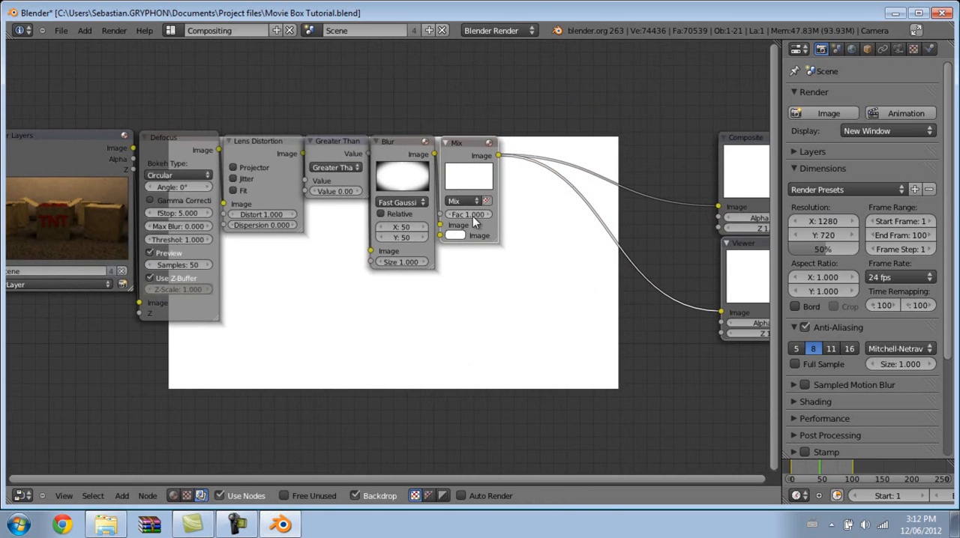
{"action": "left_click", "coordinate": [440, 228]}
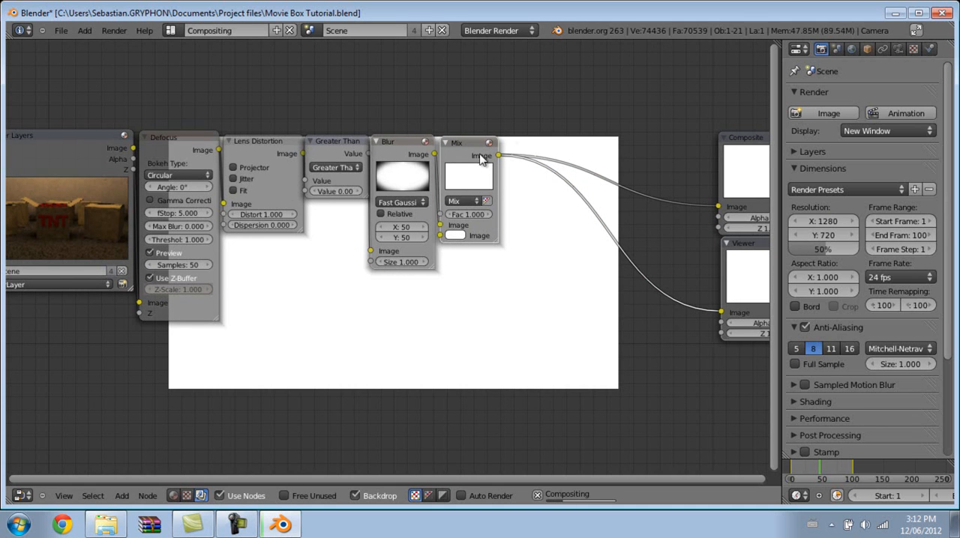
{"action": "left_click_drag", "start_coordinate": [456, 157], "coordinate": [495, 158]}
{"action": "left_click_drag", "start_coordinate": [478, 226], "coordinate": [479, 237]}
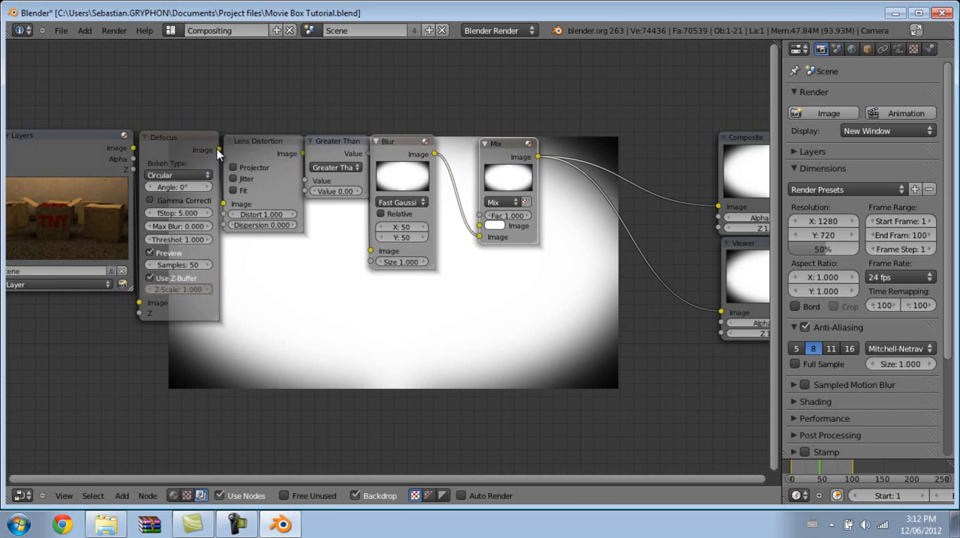
{"action": "left_click_drag", "start_coordinate": [217, 150], "coordinate": [224, 126]}
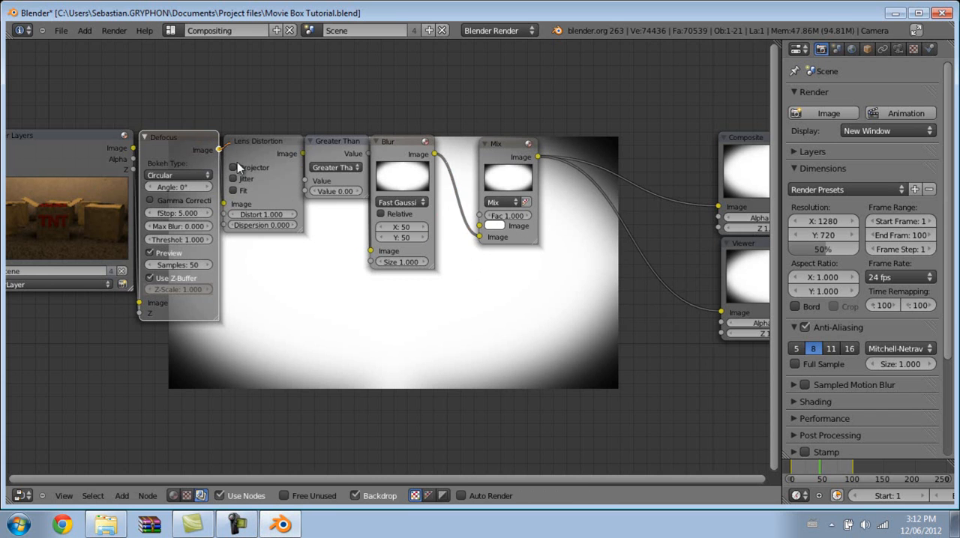
{"action": "left_click_drag", "start_coordinate": [264, 184], "coordinate": [482, 226]}
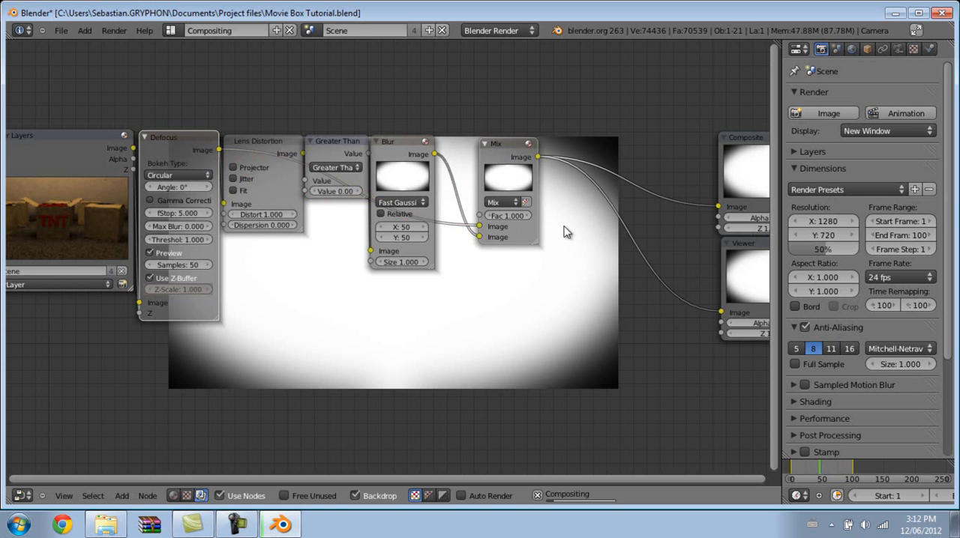
Set the Mix node's blend type to Multiply.
{"action": "middle_click_drag", "start_coordinate": [552, 228], "coordinate": [488, 248]}
{"action": "scroll", "coordinate": [488, 247], "scroll_direction": "up", "scroll_amount": 2}
{"action": "left_click", "coordinate": [455, 212]}
{"action": "left_click", "coordinate": [446, 225]}
{"action": "left_click", "coordinate": [447, 215]}
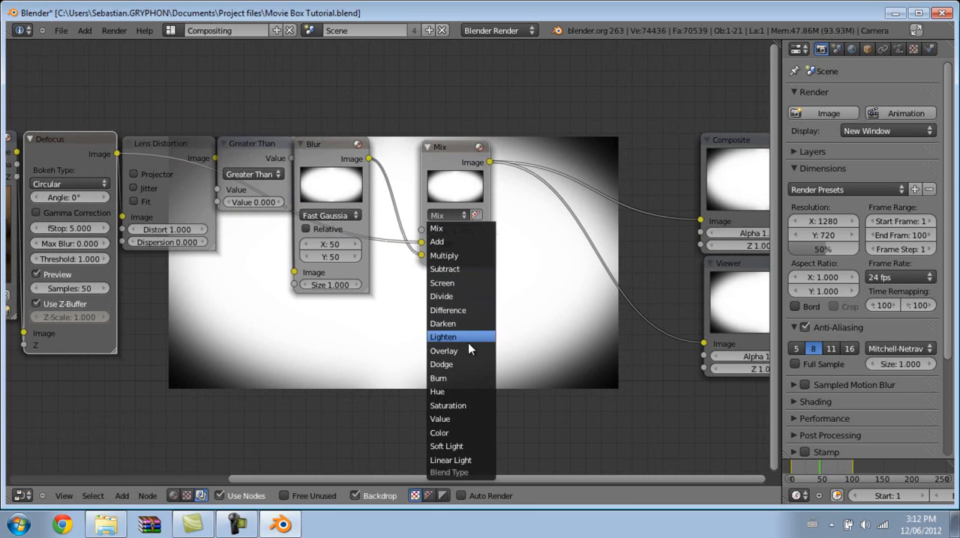
{"action": "left_click", "coordinate": [459, 257]}
Lower the Multiply node's Fac value to 0.5 to soften the vignette.
{"action": "middle_click_drag", "start_coordinate": [450, 268], "coordinate": [418, 379]}
{"action": "scroll", "coordinate": [422, 379], "scroll_direction": "up", "scroll_amount": 3}
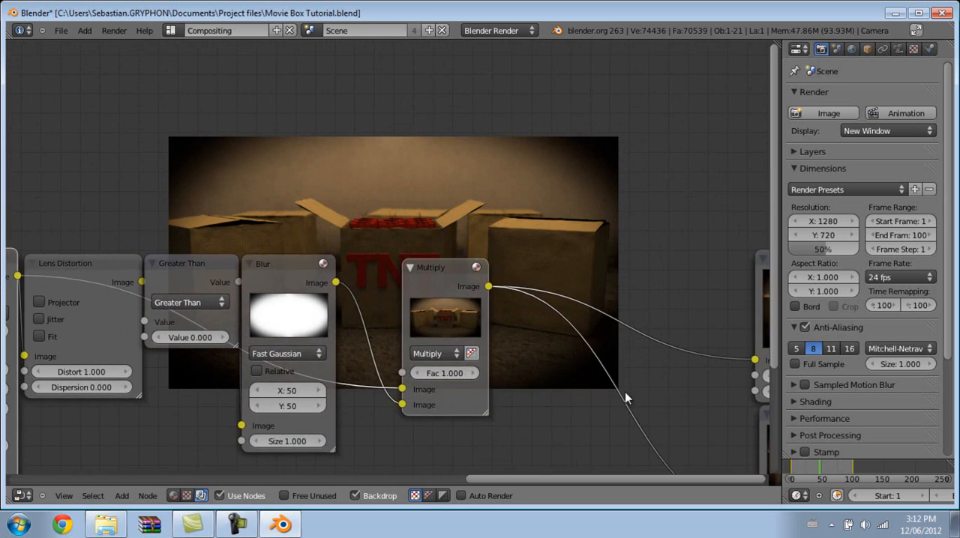
{"action": "middle_click_drag", "start_coordinate": [611, 375], "coordinate": [518, 268]}
{"action": "mouse_move", "coordinate": [361, 273]}
{"action": "left_mouse_down"}
{"action": "mouse_move", "coordinate": [342, 276]}
{"action": "mouse_move", "coordinate": [358, 272]}
{"action": "left_mouse_up"}
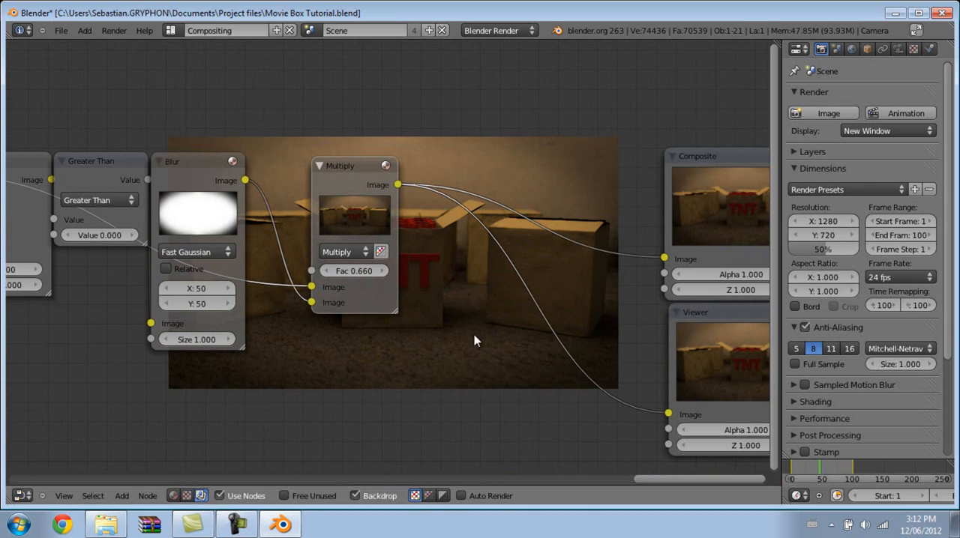
{"action": "left_click", "coordinate": [356, 272]}
{"action": "type", "text": "0.5"}
{"action": "key", "text": "Return"}
{"action": "middle_click_drag", "start_coordinate": [492, 322], "coordinate": [324, 462]}
{"action": "middle_click_drag", "start_coordinate": [317, 345], "coordinate": [586, 237]}
{"action": "scroll", "coordinate": [585, 246], "scroll_direction": "down", "scroll_amount": 3}
{"action": "scroll", "coordinate": [557, 241], "scroll_direction": "down", "scroll_amount": 3}
{"action": "scroll", "coordinate": [566, 239], "scroll_direction": "down", "scroll_amount": 1}
{"action": "scroll", "coordinate": [580, 226], "scroll_direction": "down", "scroll_amount": 2}
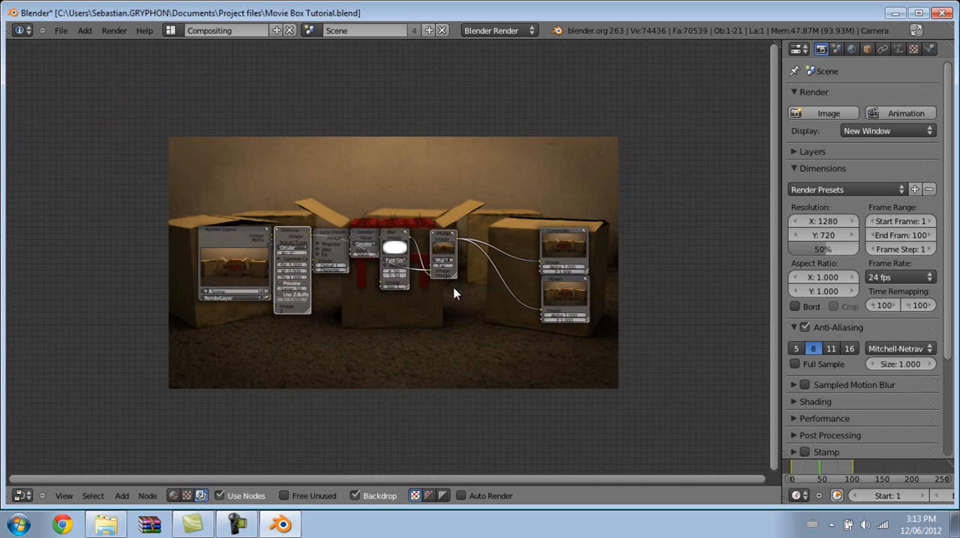
{"action": "left_click", "coordinate": [236, 522]}
{"action": "left_click", "coordinate": [921, 468]}
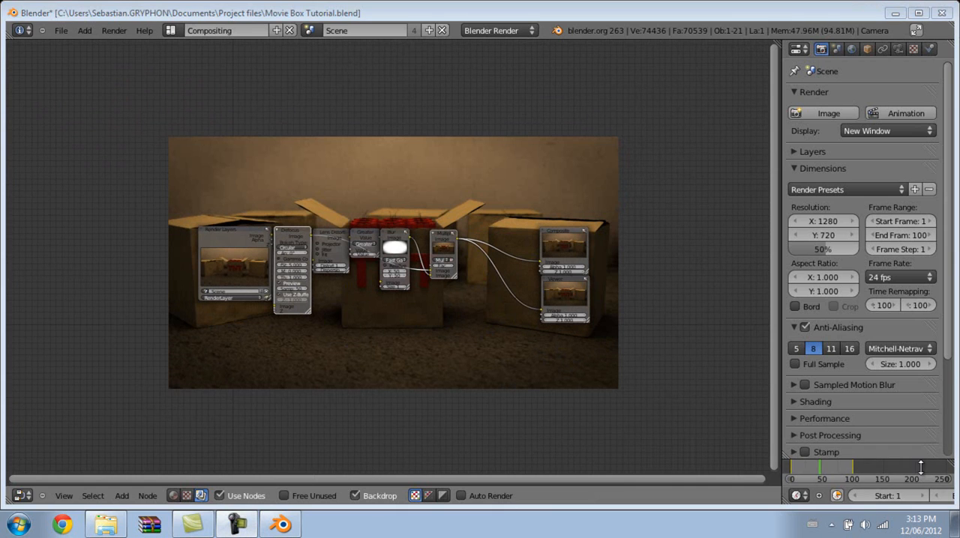